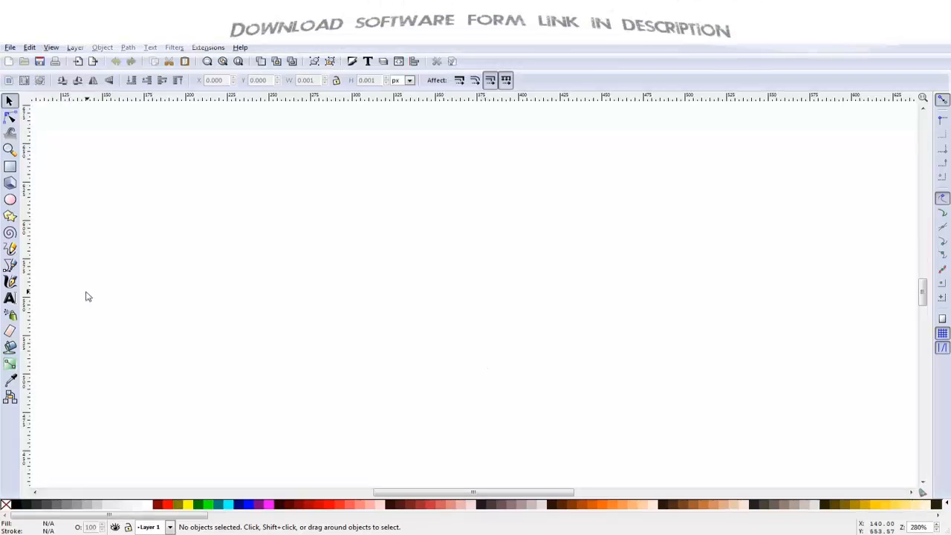
# Step: Draw a circle about 110 px in diameter and place it near the middle of the canvas
pyautogui.click(9, 202)
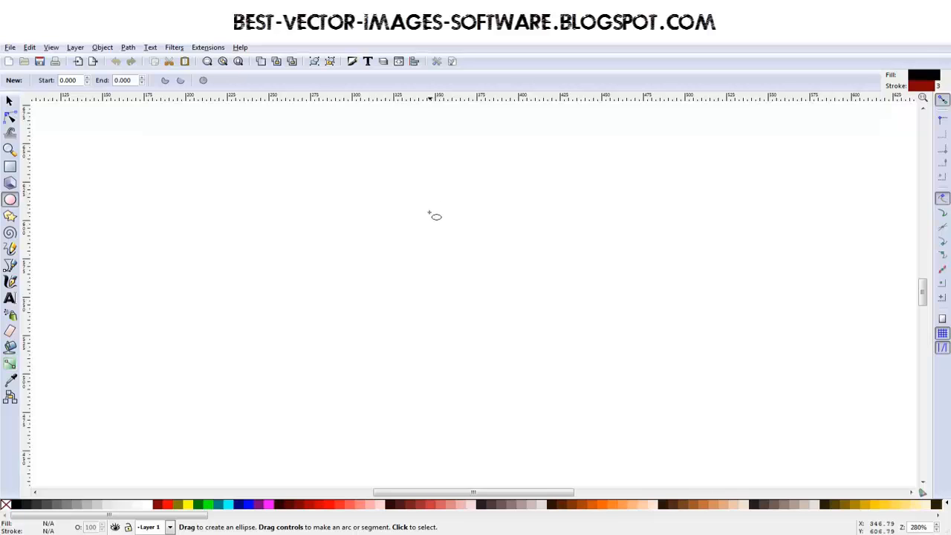
pyautogui.moveTo(430, 215)
pyautogui.mouseDown()
pyautogui.moveTo(483, 276)
pyautogui.moveTo(532, 277)
pyautogui.moveTo(512, 294)
pyautogui.moveTo(484, 275)
pyautogui.moveTo(531, 317)
pyautogui.moveTo(471, 287)
pyautogui.moveTo(541, 304)
pyautogui.moveTo(478, 276)
pyautogui.moveTo(534, 309)
pyautogui.moveTo(520, 296)
pyautogui.mouseUp()
pyautogui.press('s')
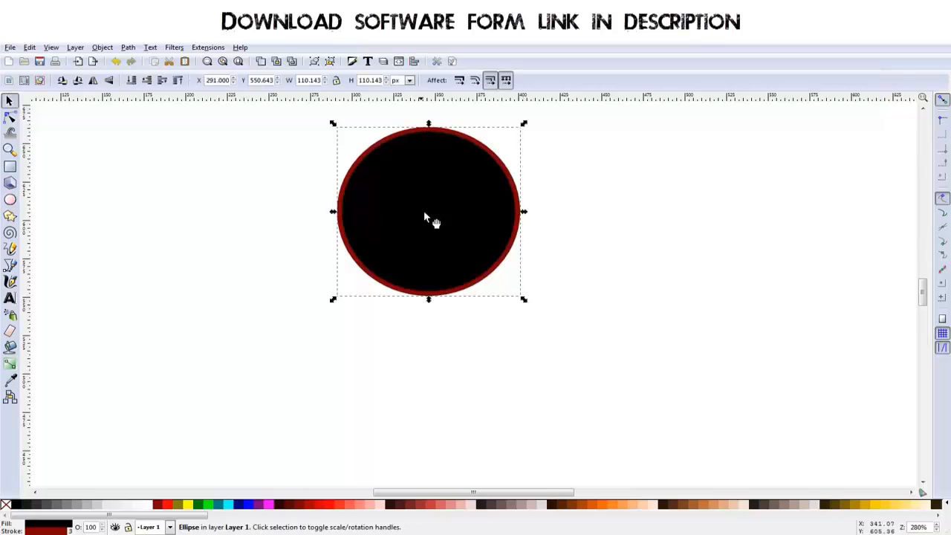
pyautogui.moveTo(452, 218); pyautogui.dragTo(472, 285)
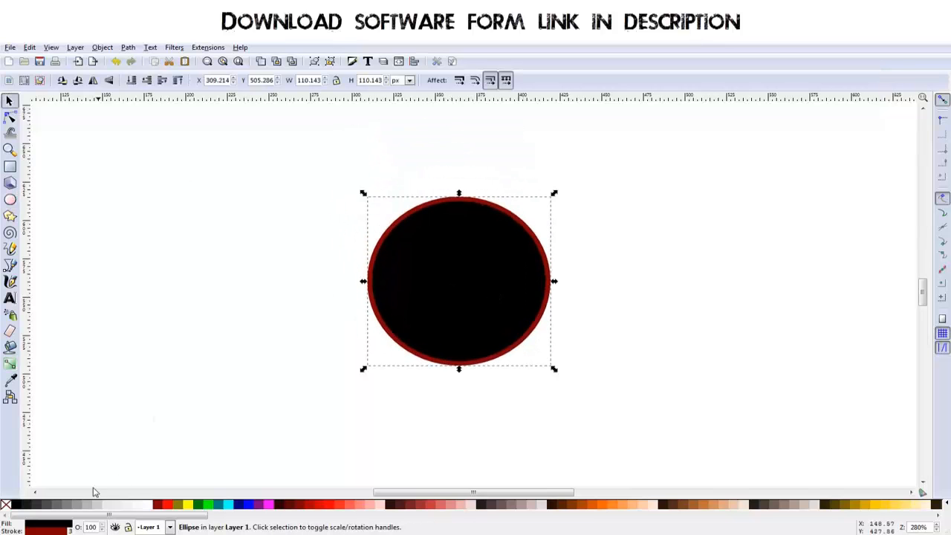
# Step: Fill the circle with medium grey and scale it down about its centre to about 107 px
pyautogui.click(77, 506)
pyautogui.moveTo(486, 322); pyautogui.dragTo(472, 326)
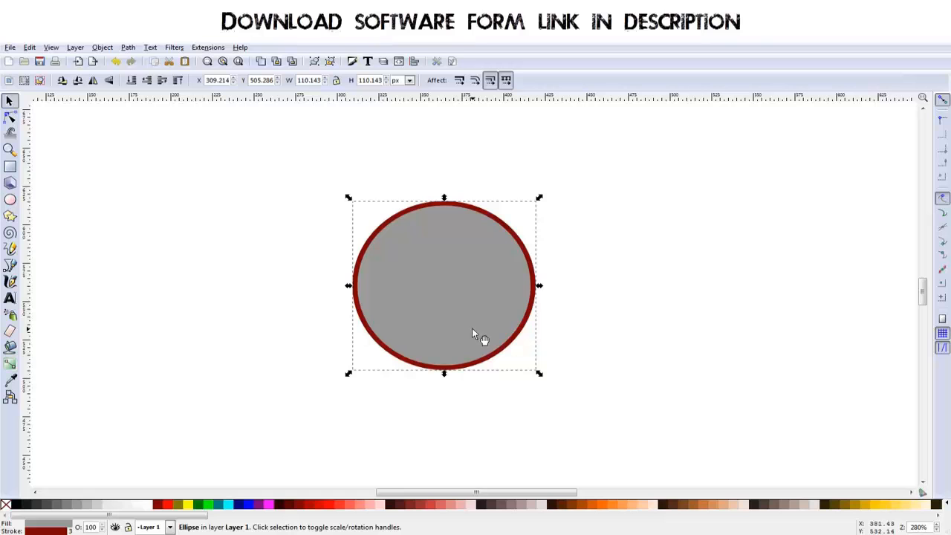
pyautogui.moveTo(540, 198); pyautogui.dragTo(539, 211)
pyautogui.press('ctrl')
pyautogui.hotkey('ctrl', 's')
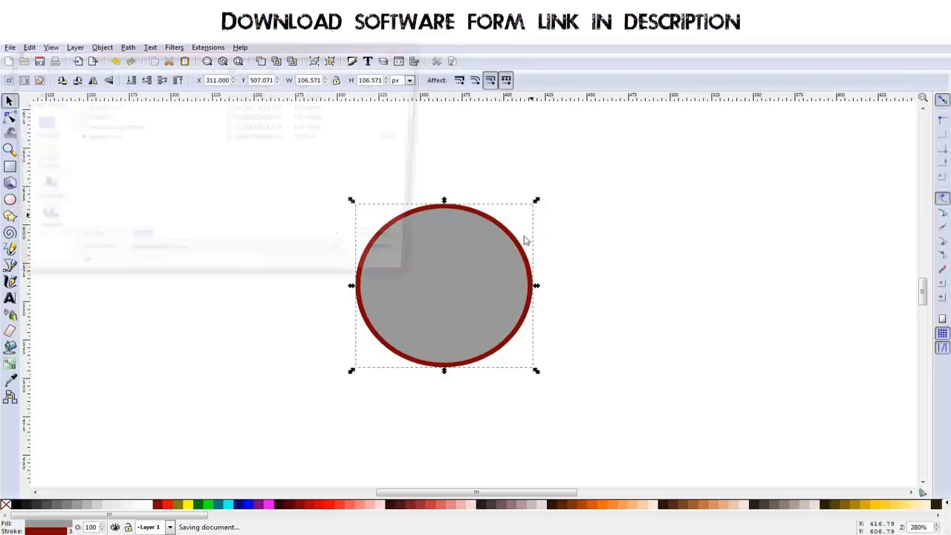
pyautogui.click(397, 260)
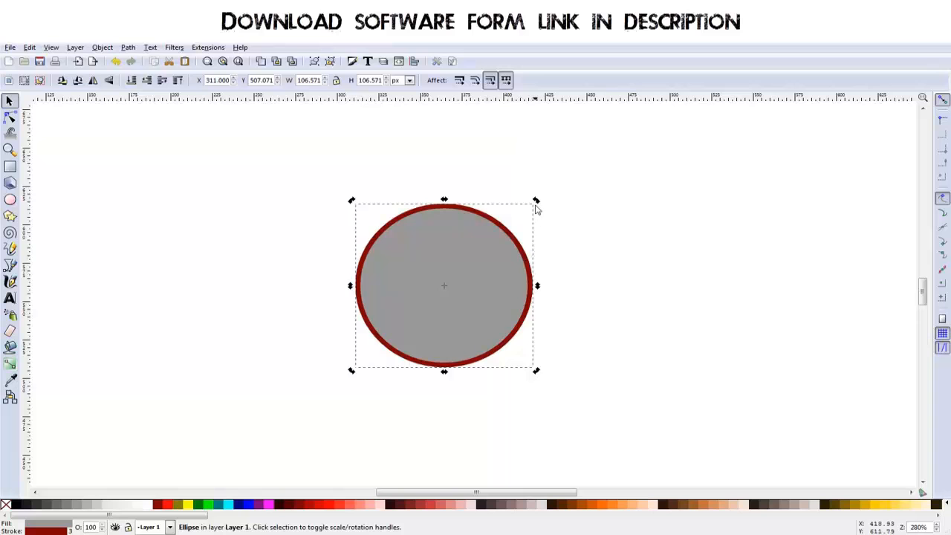
# Step: Duplicate the grey circle and shrink the copy concentrically to about 74 px
pyautogui.hotkey('ctrl', 'd')
pyautogui.moveTo(537, 204); pyautogui.dragTo(524, 232)
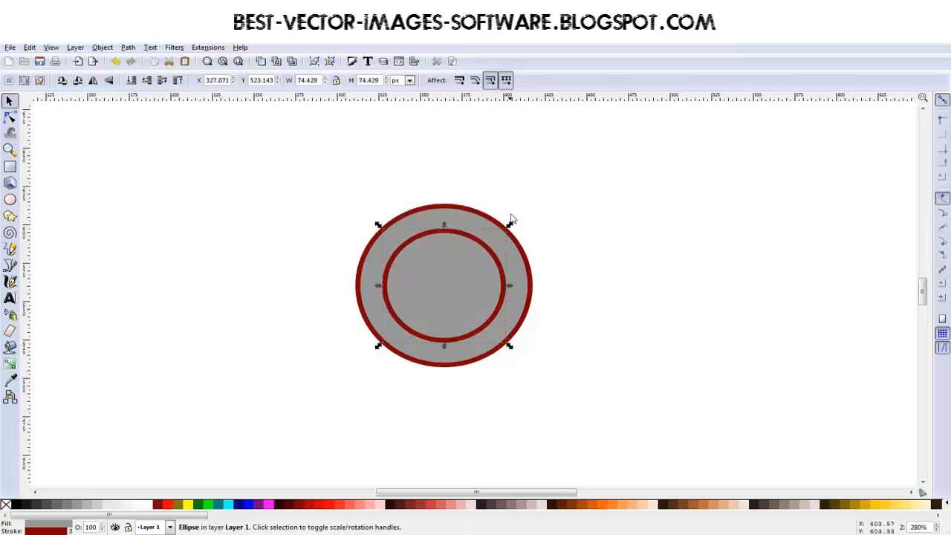
pyautogui.moveTo(509, 225)
pyautogui.mouseDown()
pyautogui.moveTo(569, 186)
pyautogui.moveTo(524, 229)
pyautogui.mouseUp()
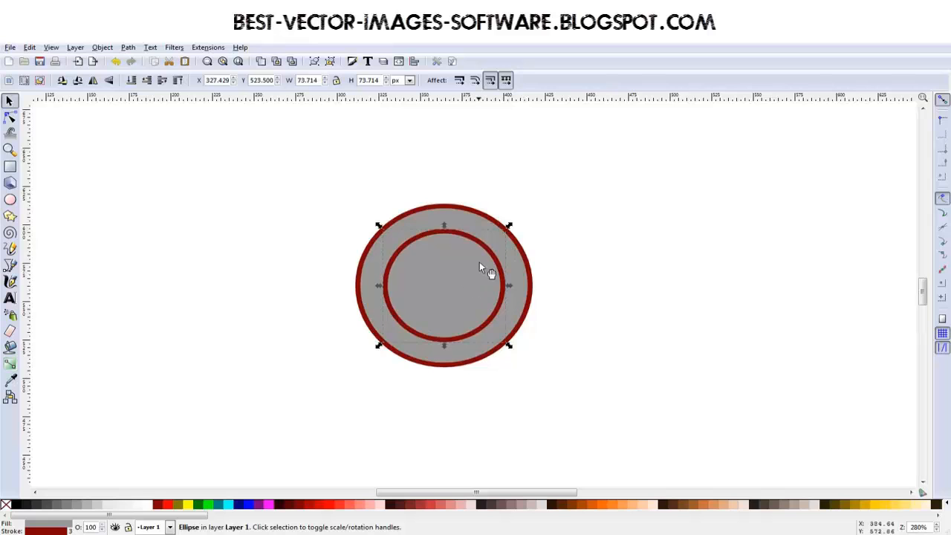
# Step: Move the inner circle straight up to the outer circle's upper edge and enlarge it to about 86 px
pyautogui.press('ctrl')
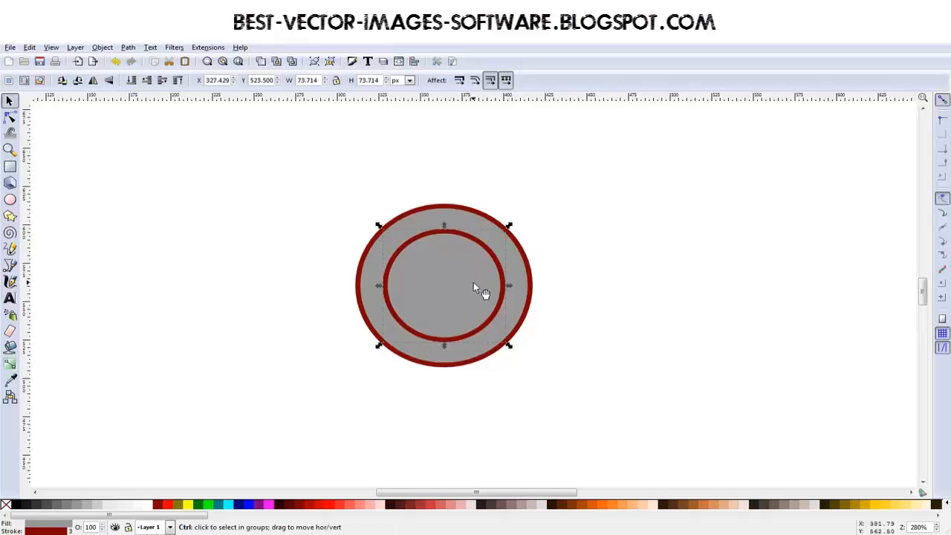
pyautogui.moveTo(470, 298); pyautogui.dragTo(460, 268)
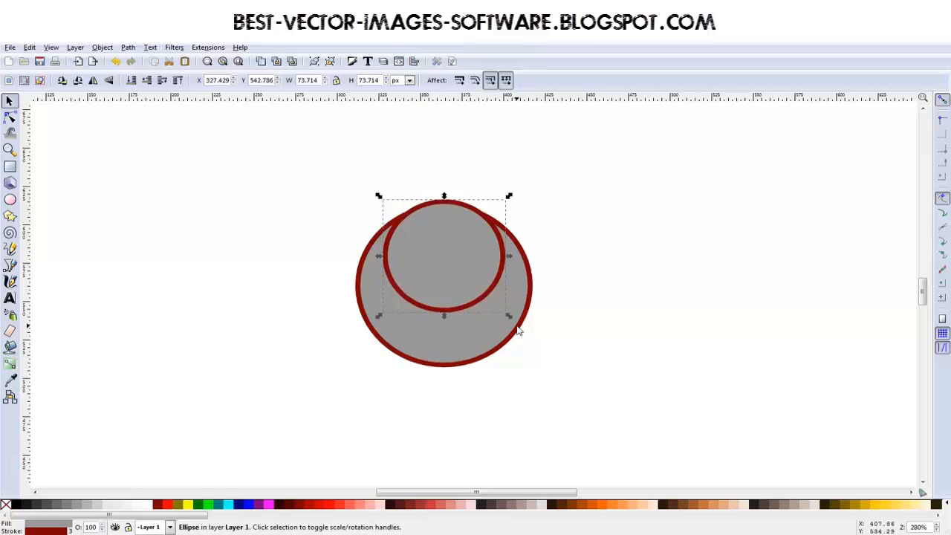
pyautogui.moveTo(511, 319); pyautogui.dragTo(520, 332)
pyautogui.click(466, 275)
pyautogui.moveTo(466, 275); pyautogui.dragTo(458, 282)
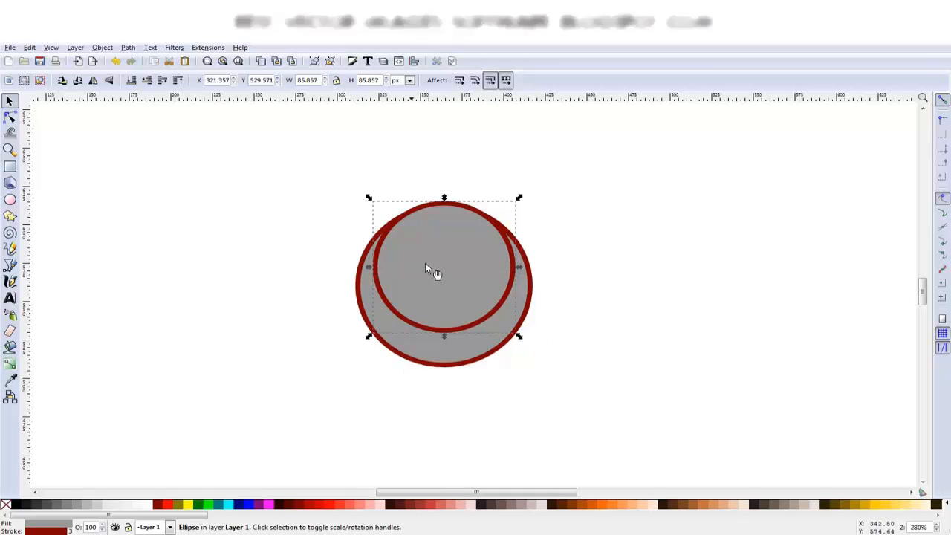
pyautogui.moveTo(460, 257); pyautogui.dragTo(460, 259)
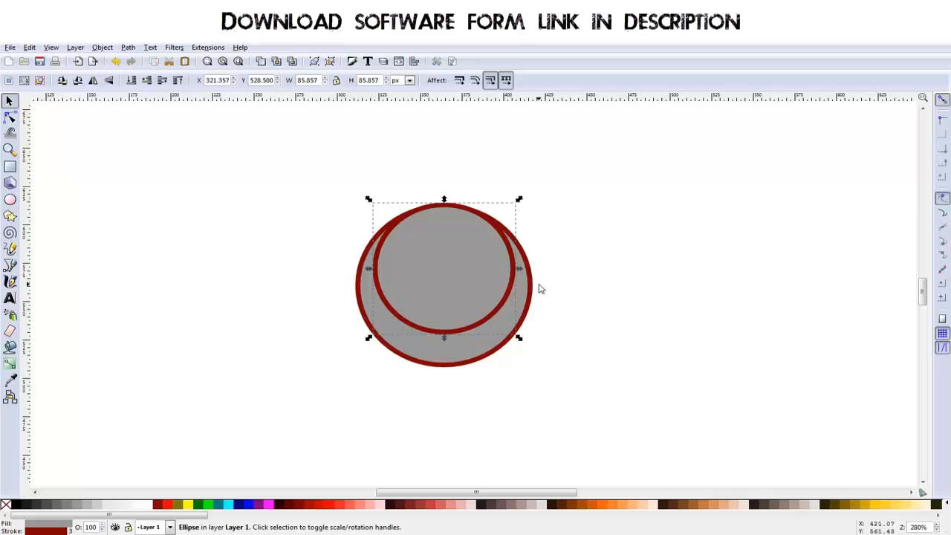
# Step: Subtract the smaller circle from the larger one with Difference to form an open crescent
pyautogui.click(469, 360)
pyautogui.click(458, 307)
pyautogui.click(449, 275)
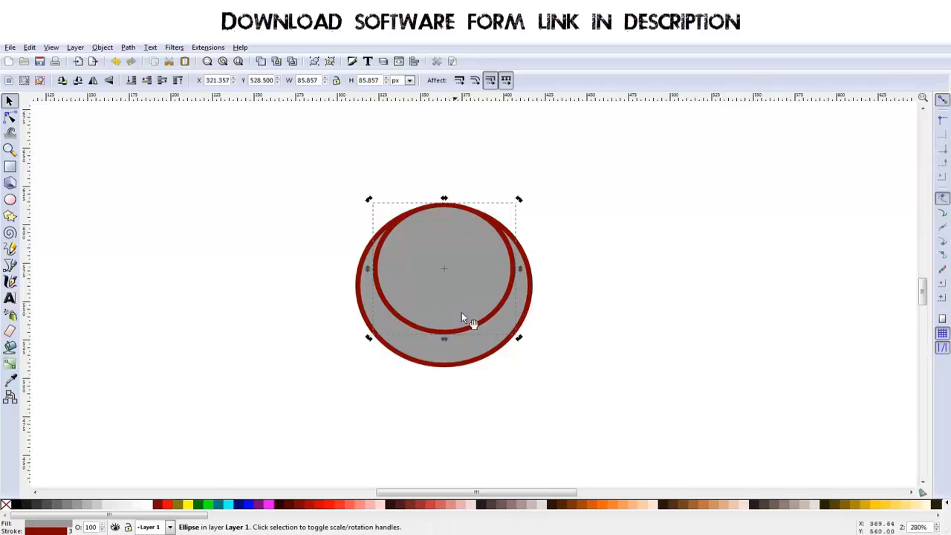
pyautogui.keyDown('shift'); pyautogui.click(472, 364); pyautogui.keyUp('shift')
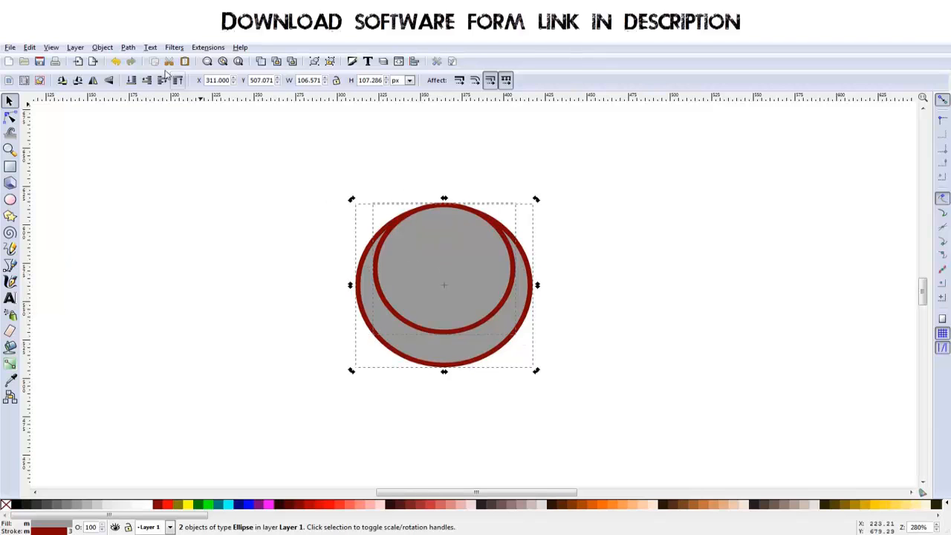
pyautogui.click(127, 48)
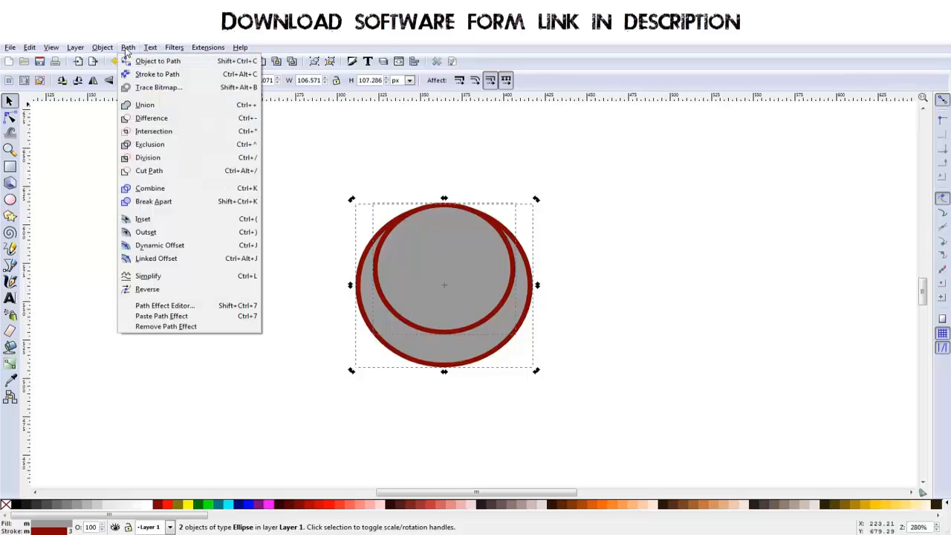
pyautogui.click(154, 119)
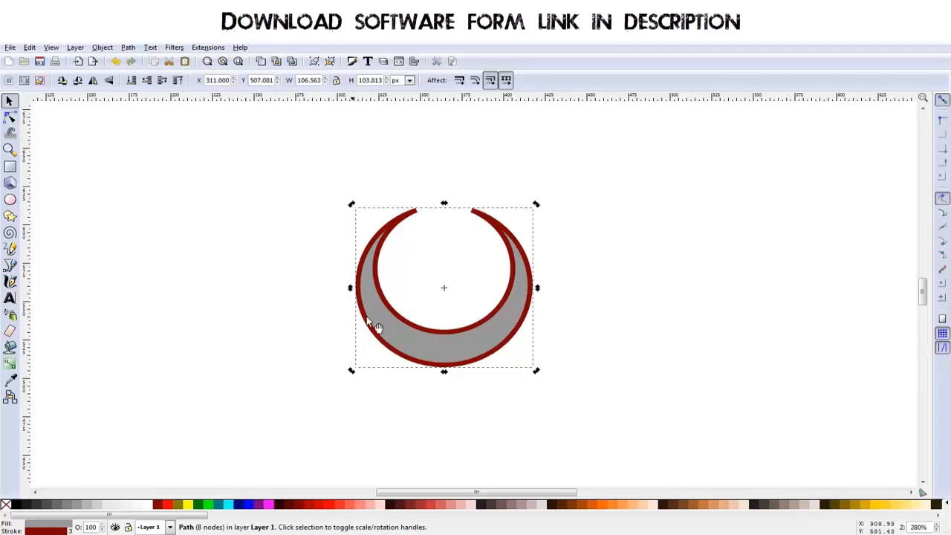
# Step: Scale the crescent about its centre to about 97 px wide and 95 px high
pyautogui.moveTo(483, 370); pyautogui.dragTo(477, 345)
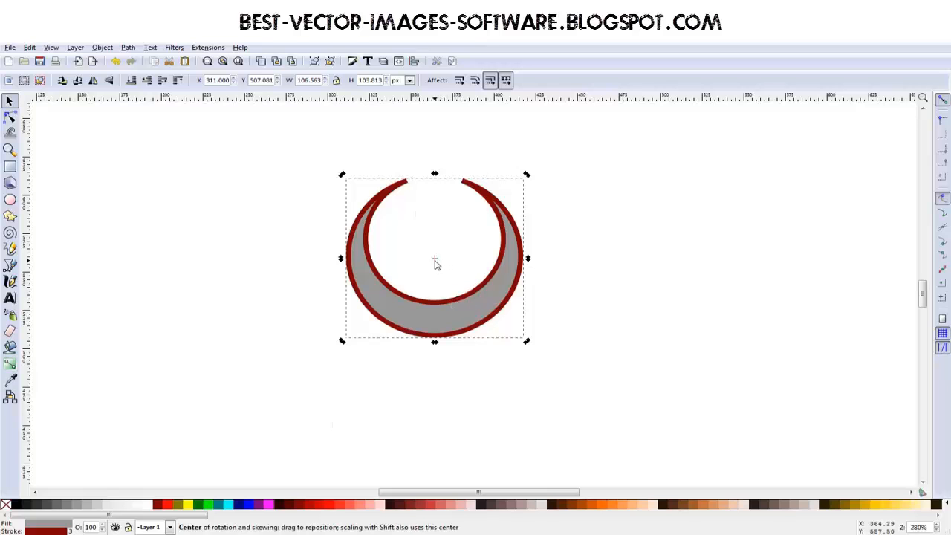
pyautogui.click(568, 277)
pyautogui.click(520, 297)
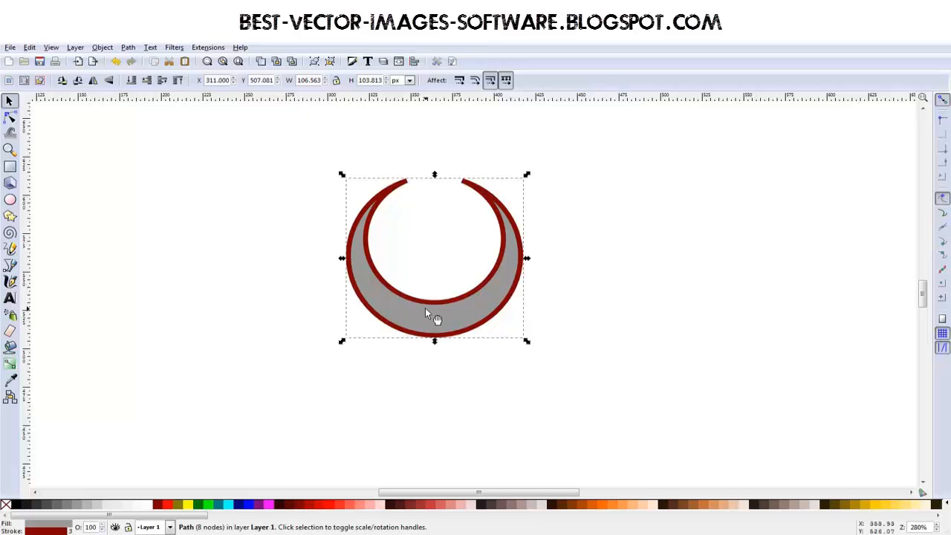
pyautogui.moveTo(526, 175)
pyautogui.mouseDown()
pyautogui.moveTo(558, 162)
pyautogui.moveTo(533, 170)
pyautogui.mouseUp()
pyautogui.moveTo(436, 173); pyautogui.dragTo(443, 195)
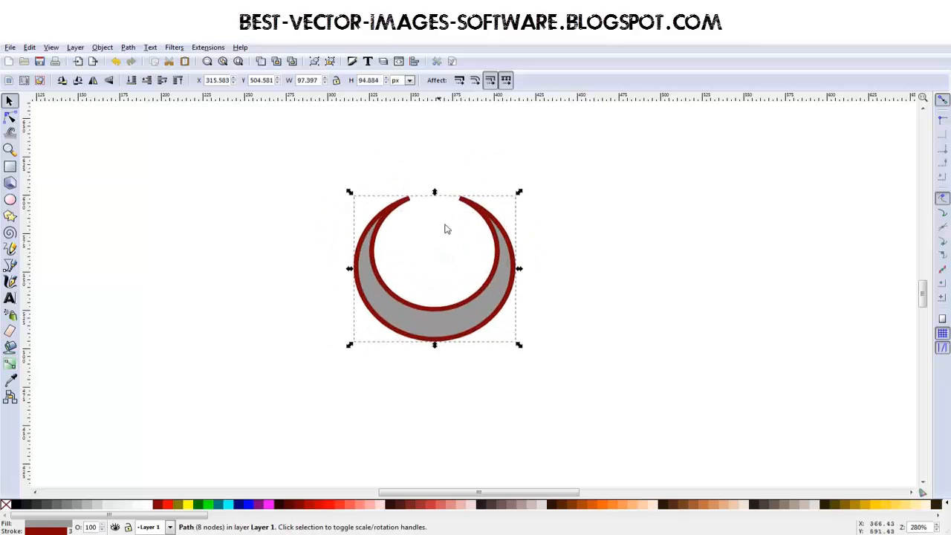
# Step: Try skewing and rotating the crescent about its own centre, and rotating it around a pivot moved well below it
pyautogui.click(515, 287)
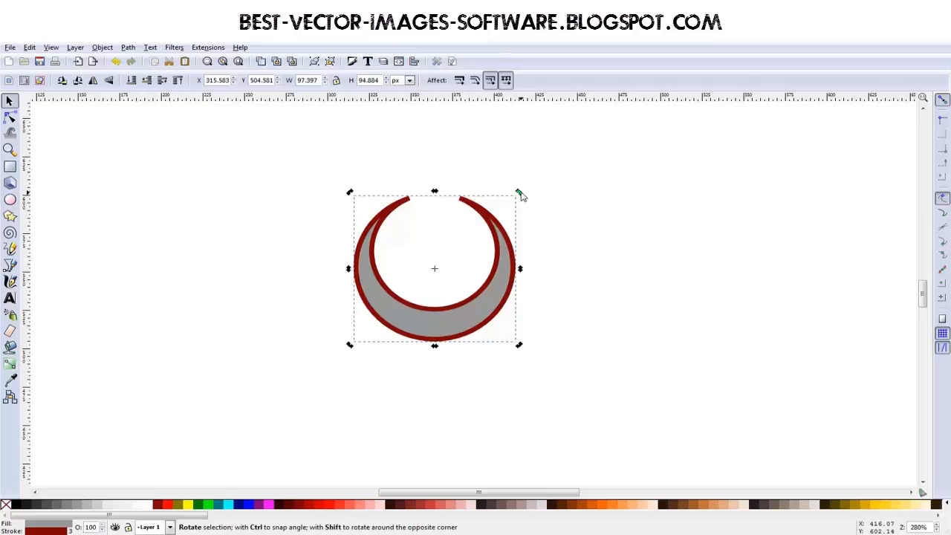
pyautogui.moveTo(522, 271)
pyautogui.mouseDown()
pyautogui.moveTo(524, 246)
pyautogui.moveTo(521, 357)
pyautogui.moveTo(515, 244)
pyautogui.moveTo(518, 270)
pyautogui.mouseUp()
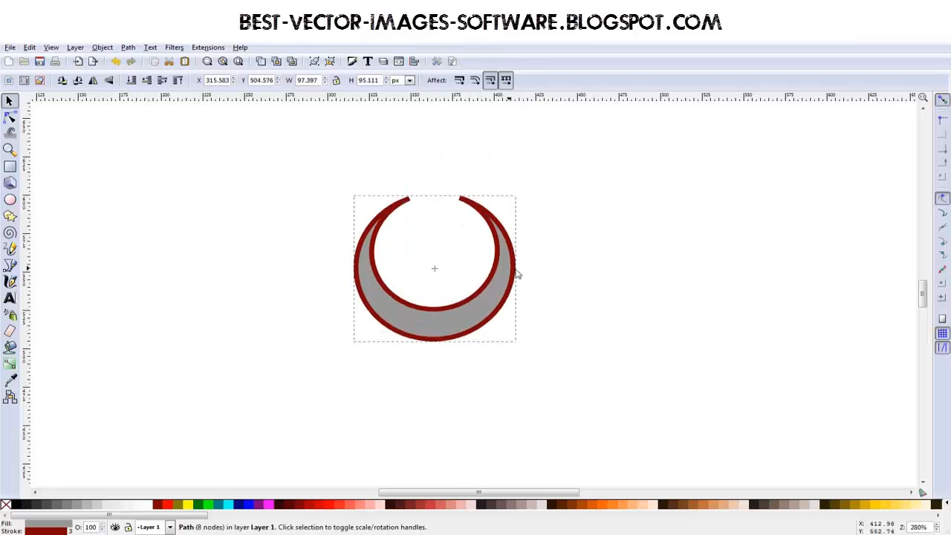
pyautogui.moveTo(520, 194)
pyautogui.mouseDown()
pyautogui.moveTo(501, 323)
pyautogui.moveTo(352, 225)
pyautogui.moveTo(532, 193)
pyautogui.moveTo(552, 226)
pyautogui.moveTo(521, 195)
pyautogui.mouseUp()
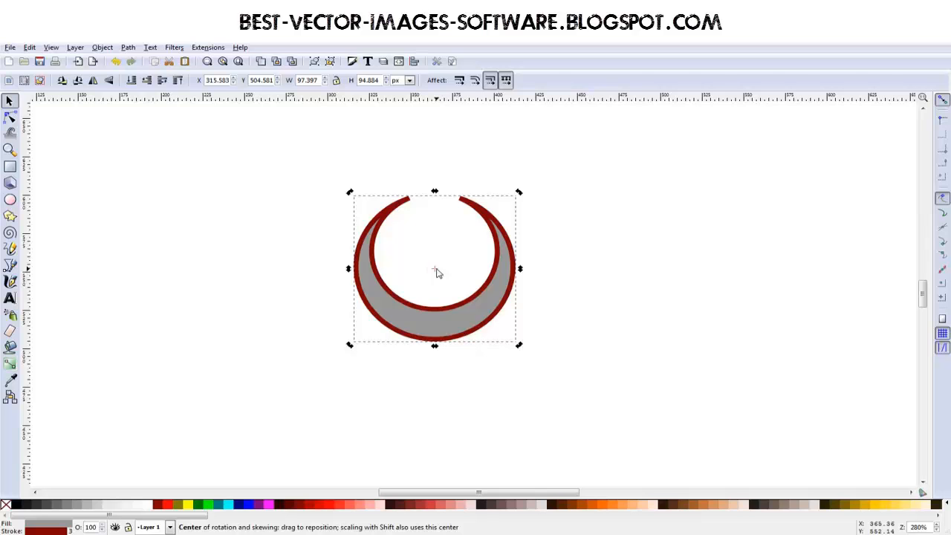
pyautogui.moveTo(437, 273); pyautogui.dragTo(438, 425)
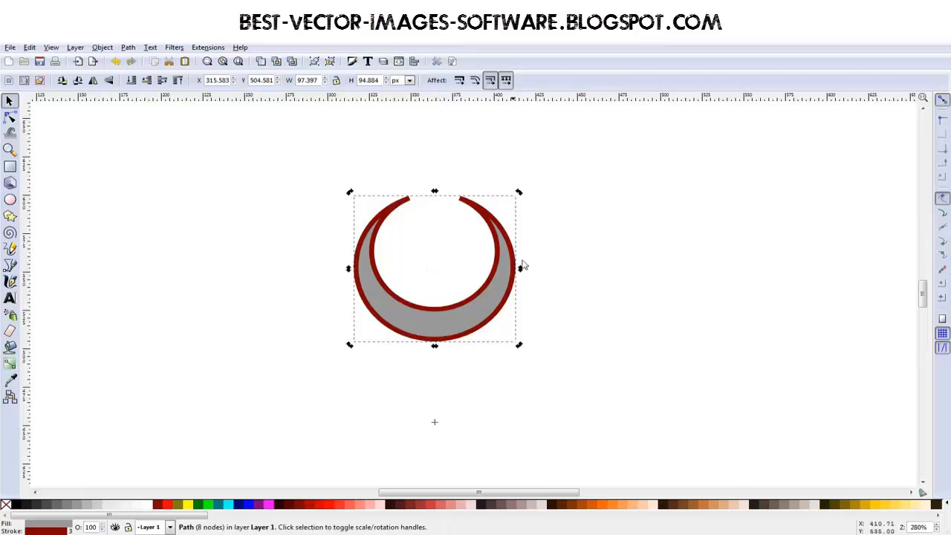
pyautogui.moveTo(518, 197); pyautogui.dragTo(569, 246)
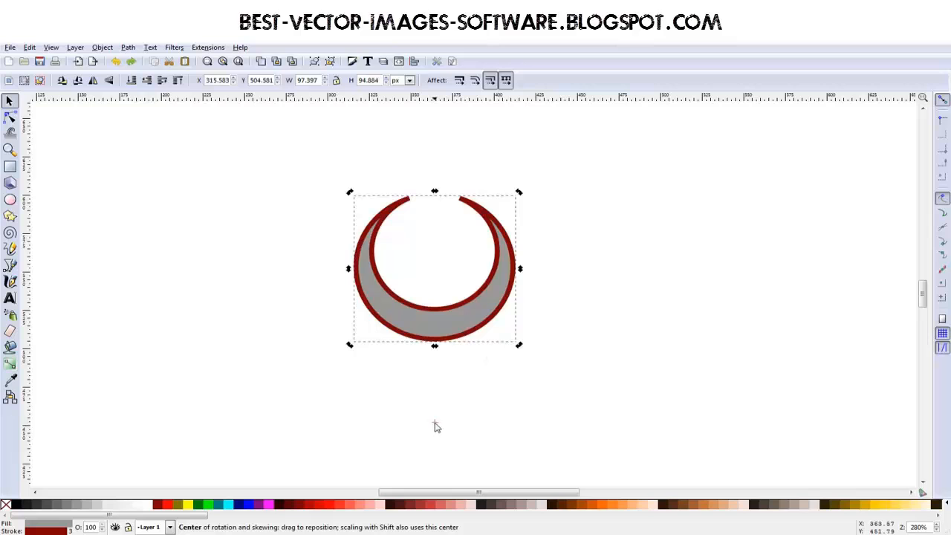
# Step: Place the crescent's rotation centre at the middle of its lower edge and rotate a duplicate a third of a turn clockwise around it
pyautogui.moveTo(436, 427); pyautogui.dragTo(461, 347)
pyautogui.click(466, 325)
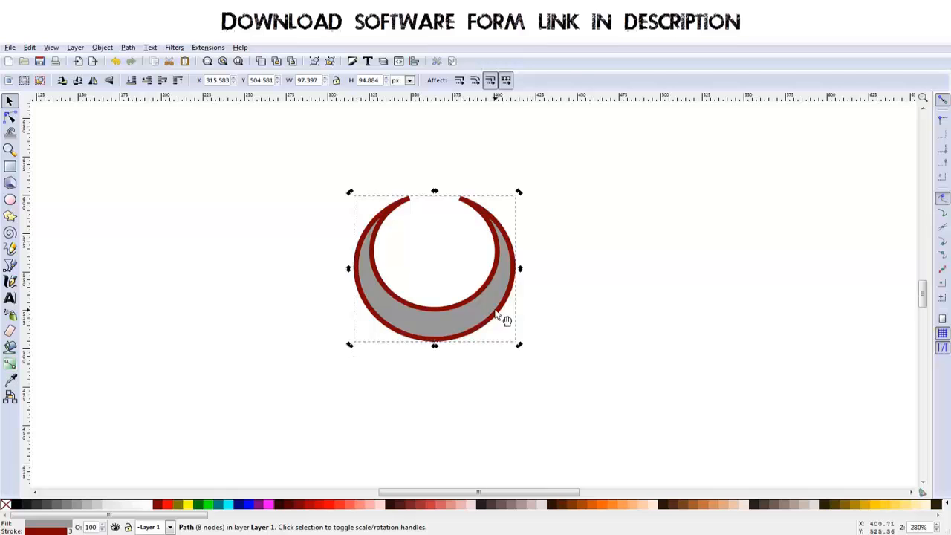
pyautogui.press('ctrl')
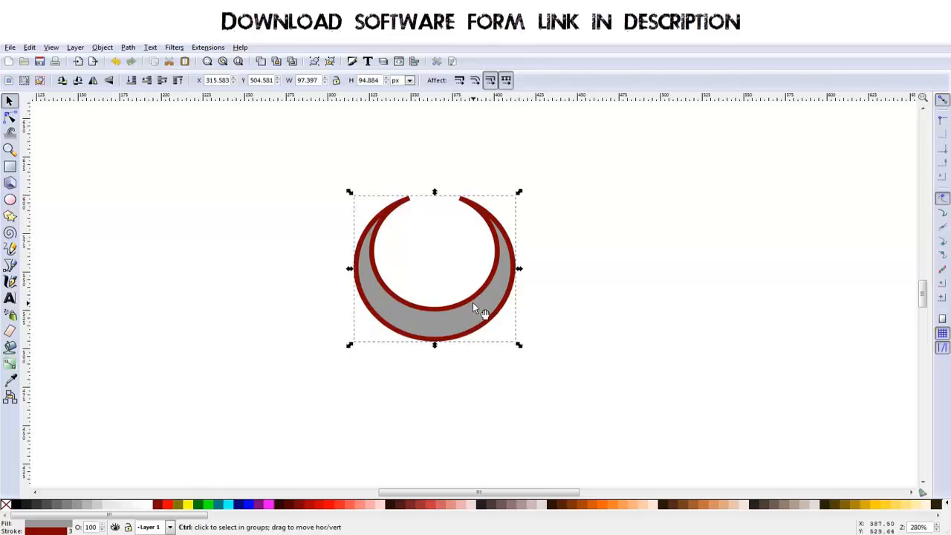
pyautogui.click(474, 305)
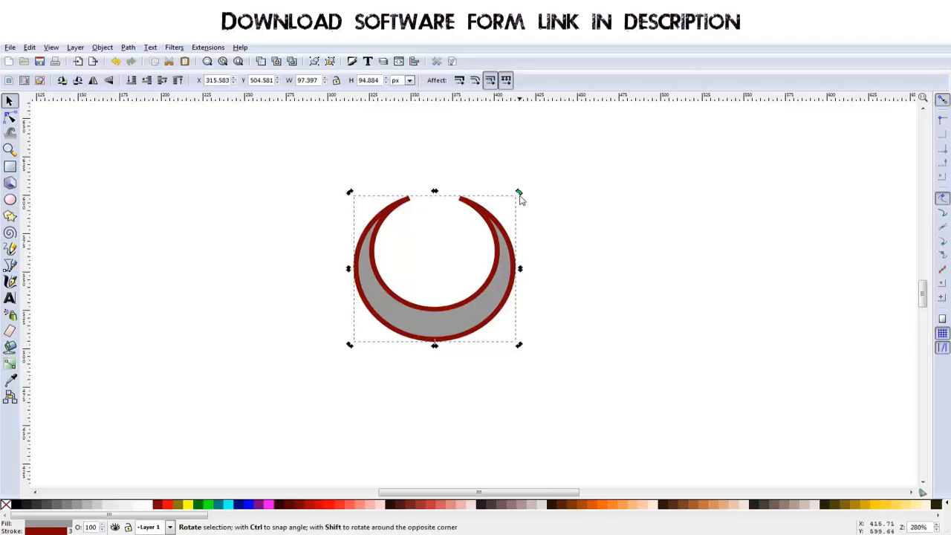
pyautogui.moveTo(519, 193); pyautogui.dragTo(503, 429)
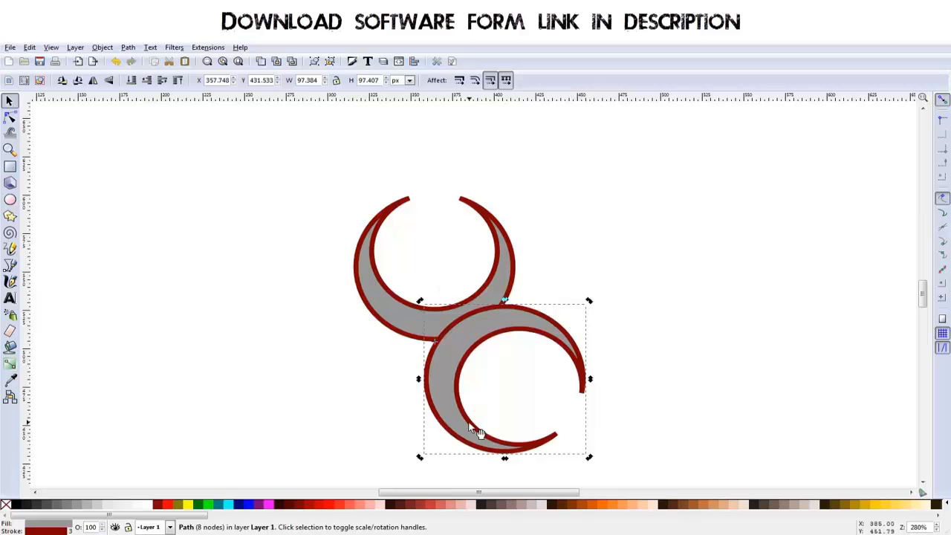
# Step: Duplicate the lower-right crescent and rotate the copy another third of a turn clockwise to complete the three-armed shape
pyautogui.click(574, 340)
pyautogui.moveTo(590, 302); pyautogui.dragTo(405, 429)
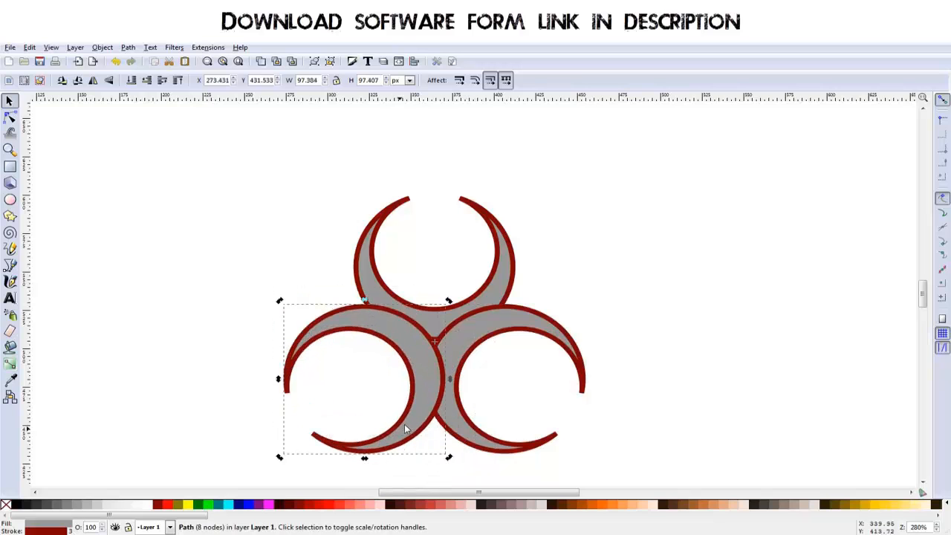
pyautogui.click(655, 386)
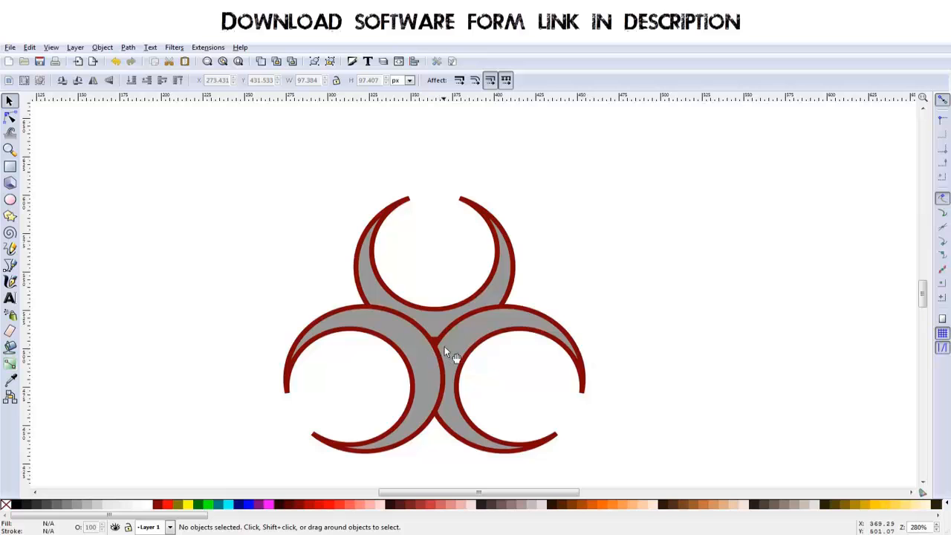
# Step: Draw a small grey circle with a dark red outline, centred on the point where the three crescents meet
pyautogui.moveTo(496, 357); pyautogui.dragTo(489, 346)
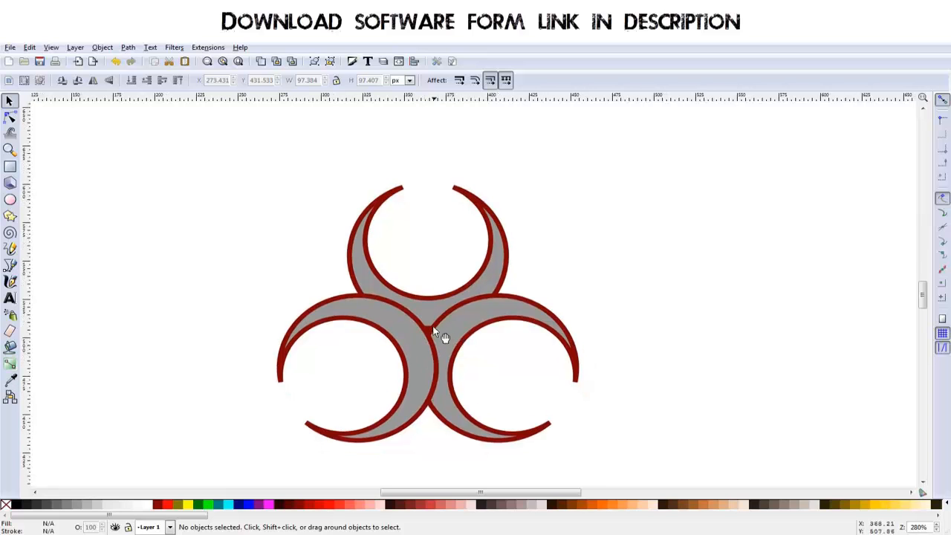
pyautogui.keyDown('ctrl'); pyautogui.scroll(2, 433, 328); pyautogui.keyUp('ctrl')
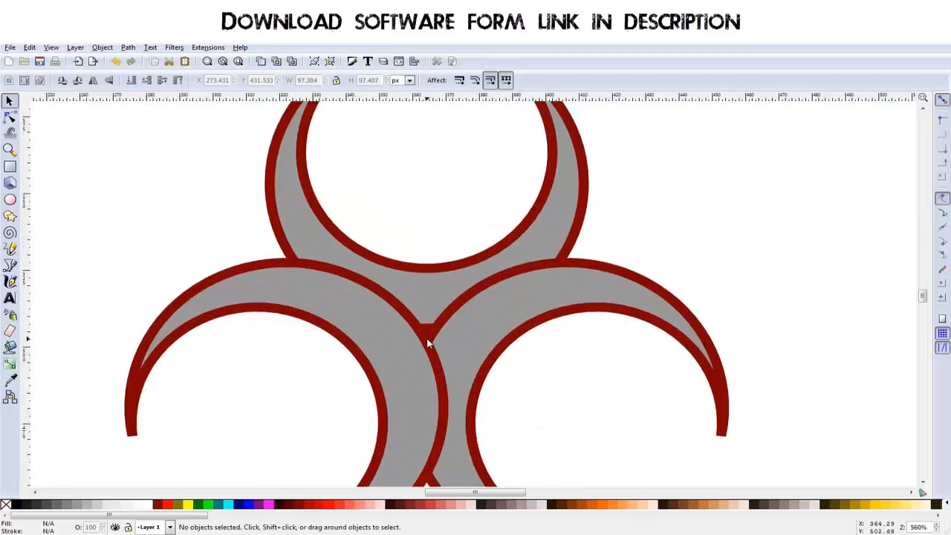
pyautogui.keyDown('ctrl'); pyautogui.scroll(1, 428, 343); pyautogui.keyUp('ctrl')
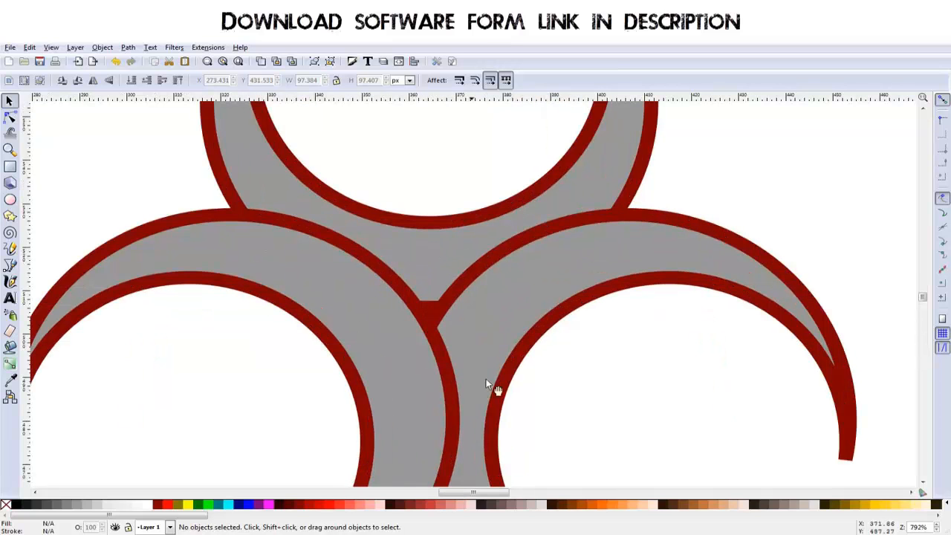
pyautogui.click(10, 200)
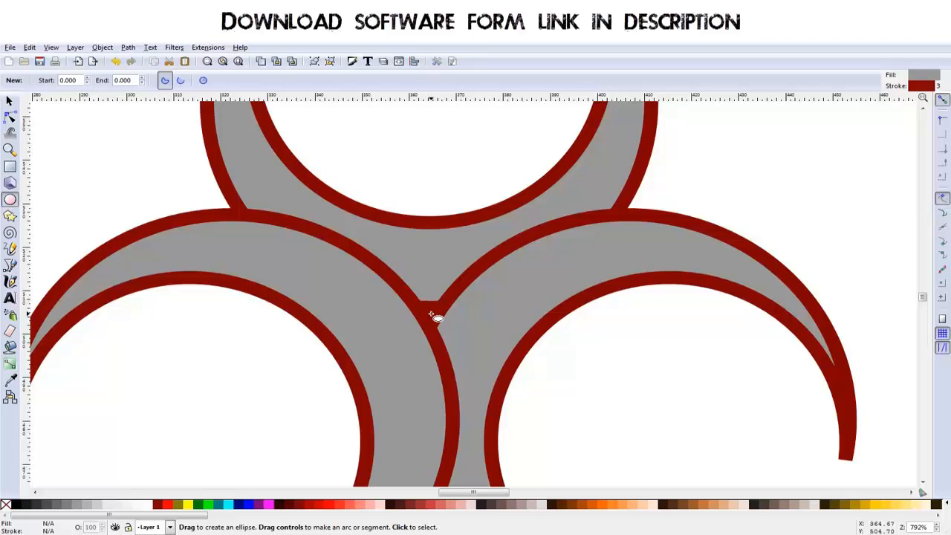
pyautogui.press('ctrl')
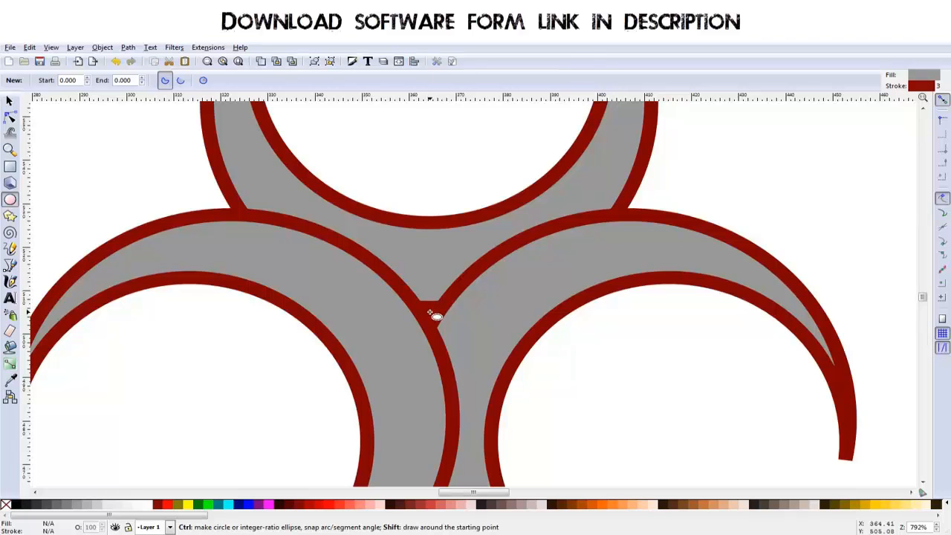
pyautogui.moveTo(432, 312)
pyautogui.mouseDown()
pyautogui.moveTo(505, 265)
pyautogui.moveTo(486, 249)
pyautogui.moveTo(497, 247)
pyautogui.moveTo(491, 266)
pyautogui.mouseUp()
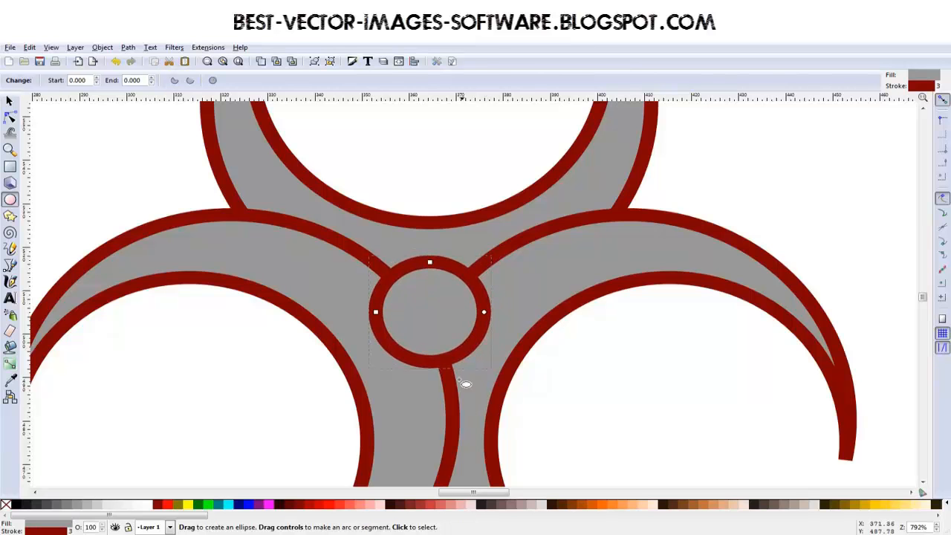
# Step: Merge the three crescents into a single three-armed path with Union, leaving the small central circle separate
pyautogui.scroll(-3, 502, 340)
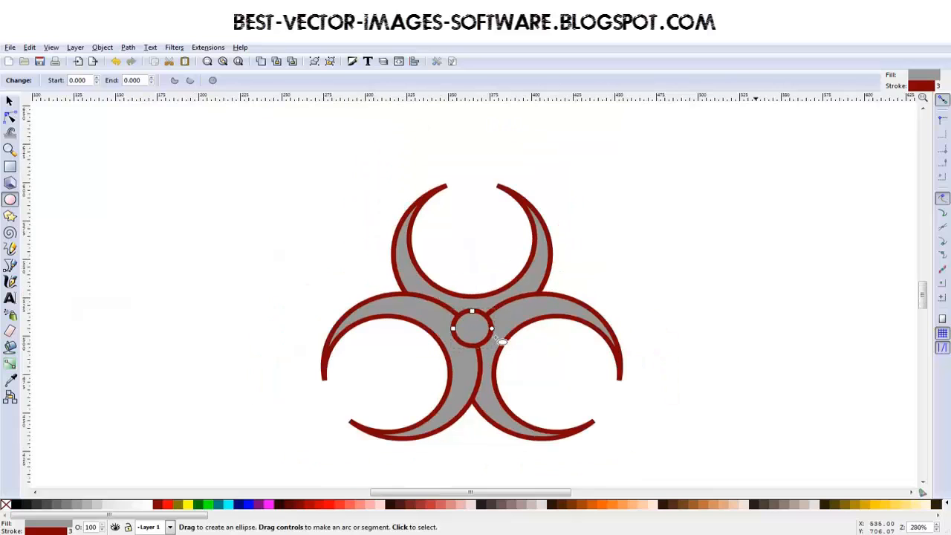
pyautogui.click(10, 102)
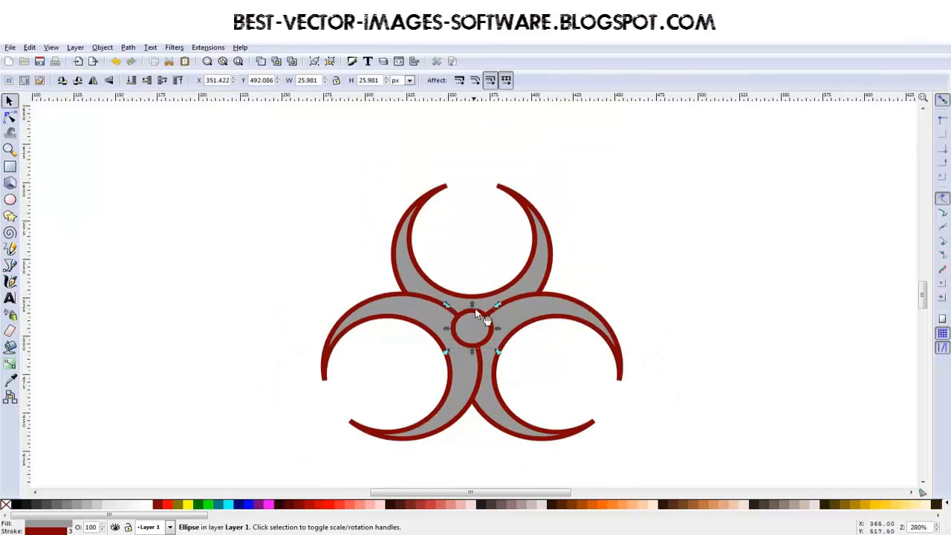
pyautogui.click(526, 280)
pyautogui.keyDown('shift'); pyautogui.click(573, 319); pyautogui.keyUp('shift')
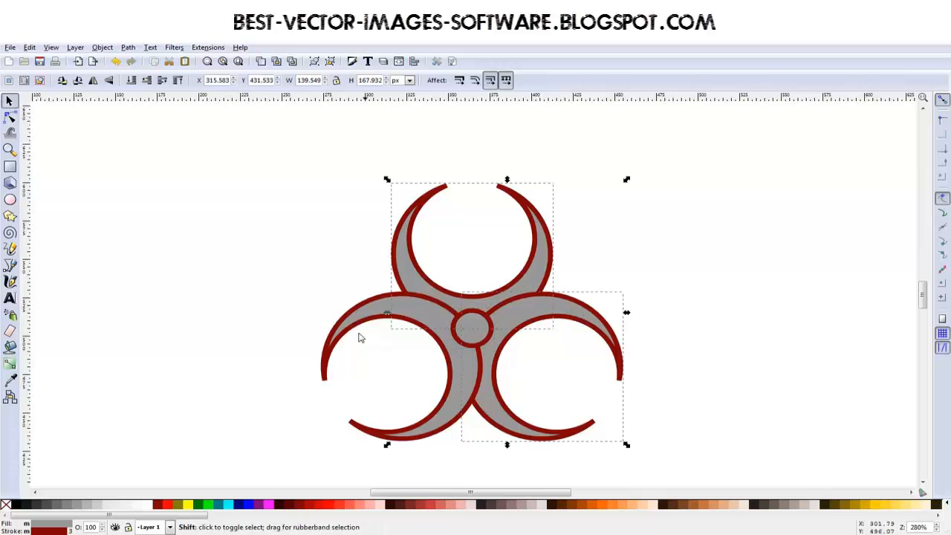
pyautogui.keyDown('shift'); pyautogui.click(351, 331); pyautogui.keyUp('shift')
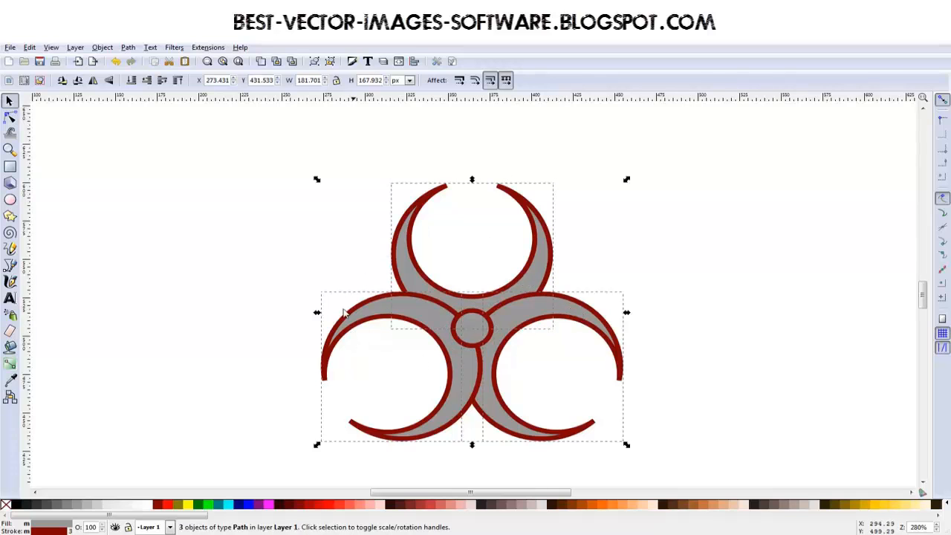
pyautogui.click(108, 49)
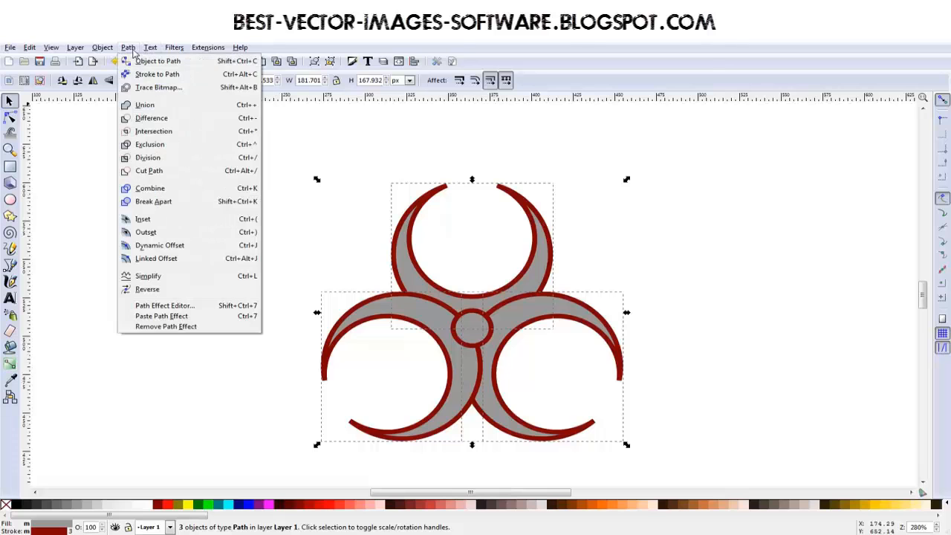
pyautogui.click(142, 106)
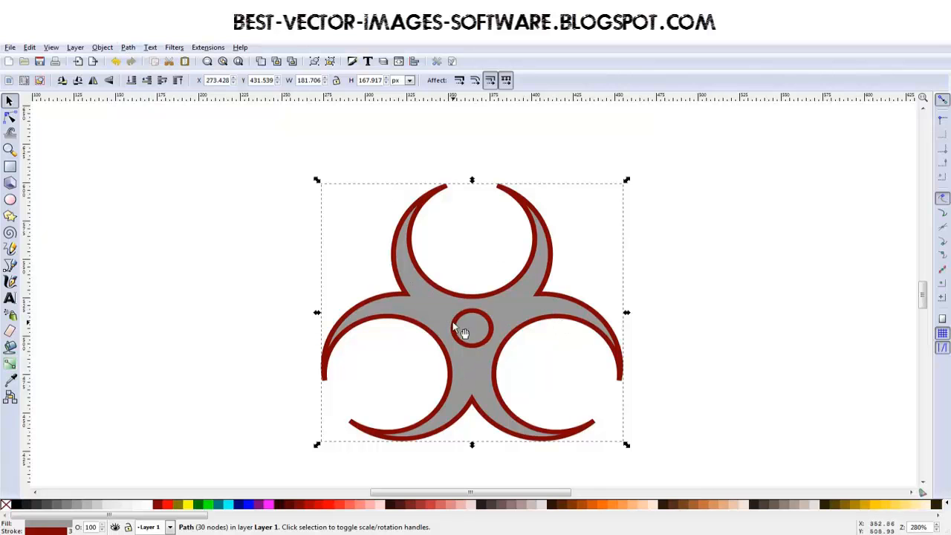
pyautogui.click(540, 367)
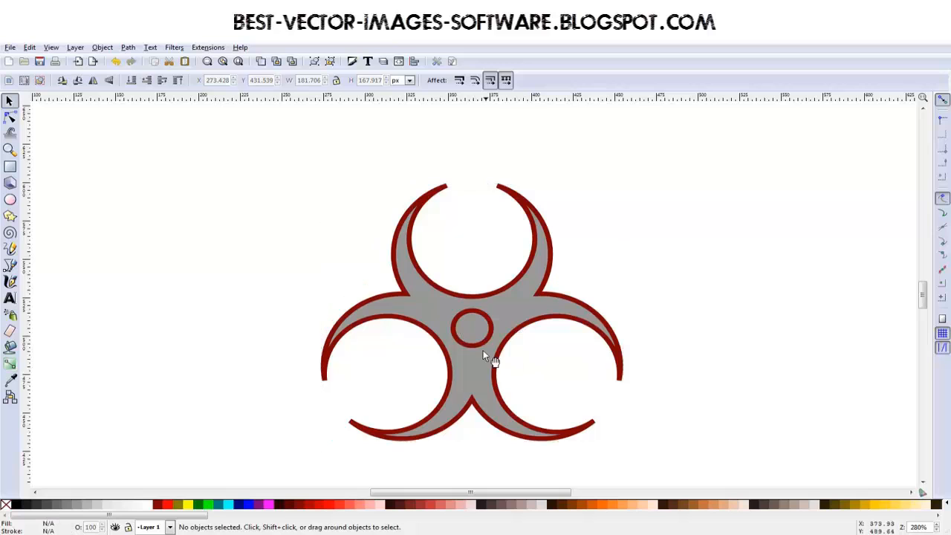
# Step: Duplicate the small central circle, enlarge the copy around its centre to about 81 px wide, and lower it behind the three-armed shape
pyautogui.click(482, 346)
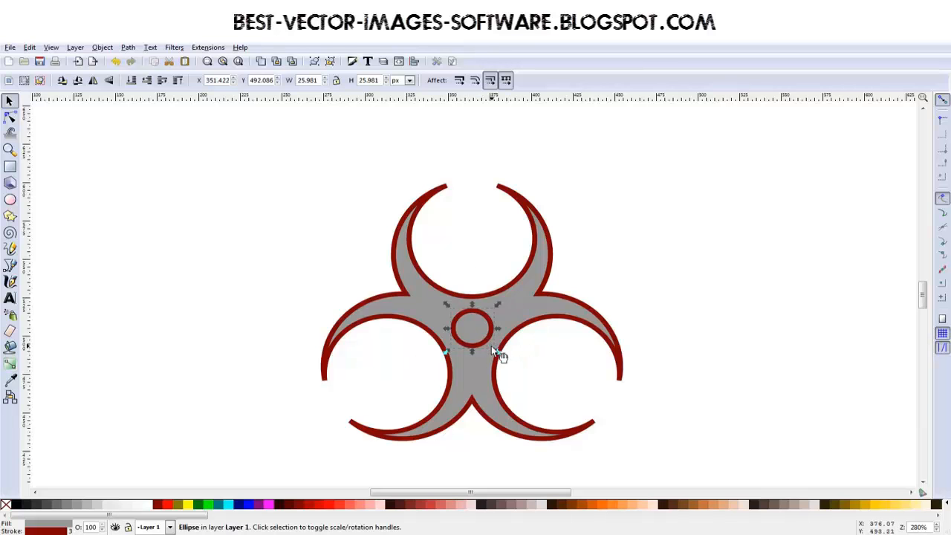
pyautogui.moveTo(497, 305); pyautogui.dragTo(550, 263)
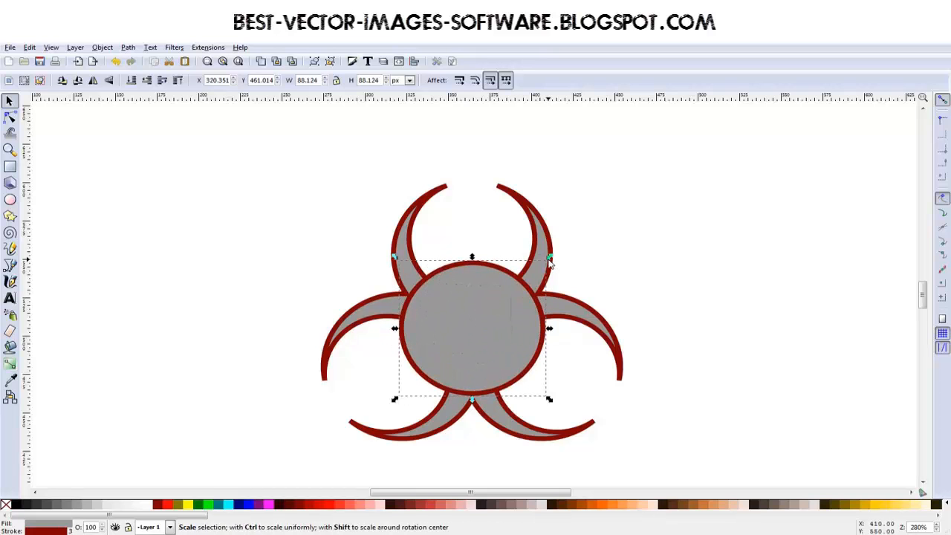
pyautogui.press('pagedown')
pyautogui.press('pagedown')
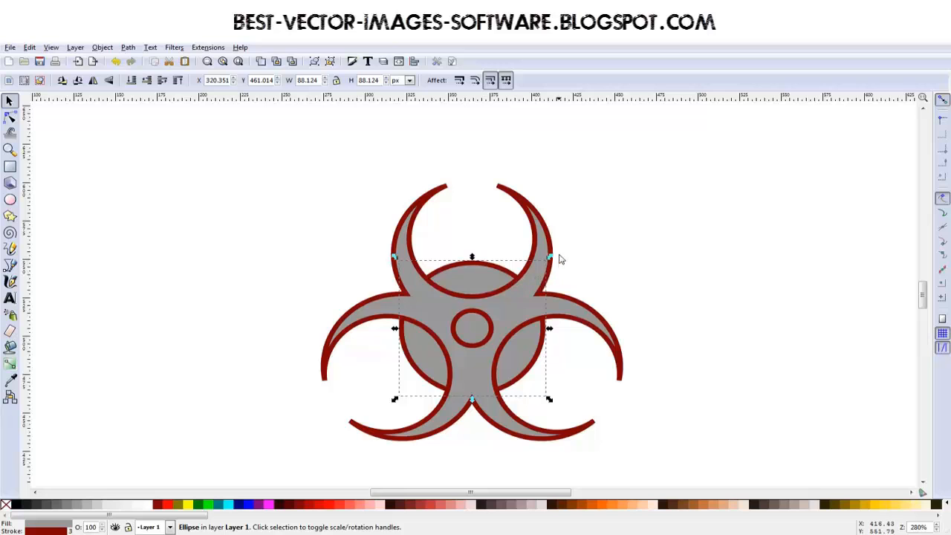
pyautogui.moveTo(550, 258); pyautogui.dragTo(543, 263)
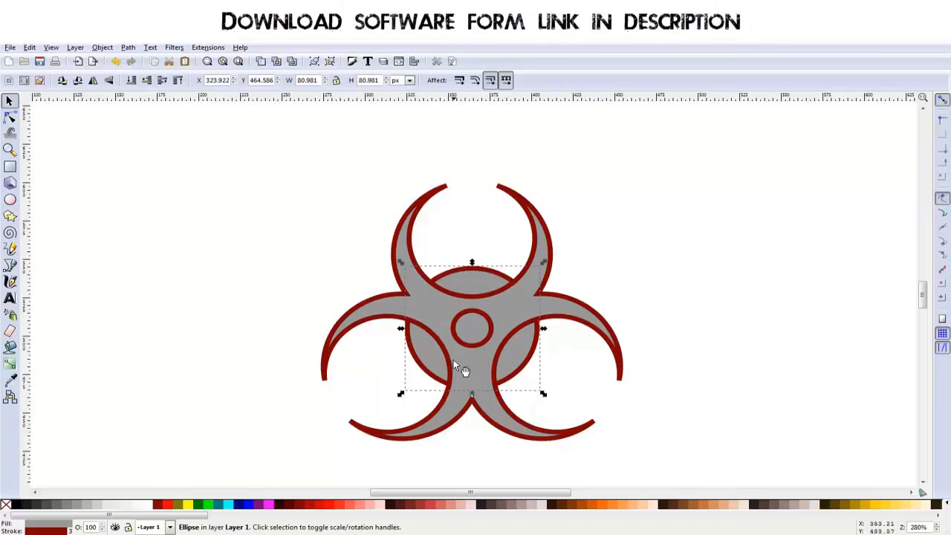
# Step: Duplicate the large circle, shrink the copy concentrically to about 62 px wide, and lower it behind the three-armed shape
pyautogui.press('Home')
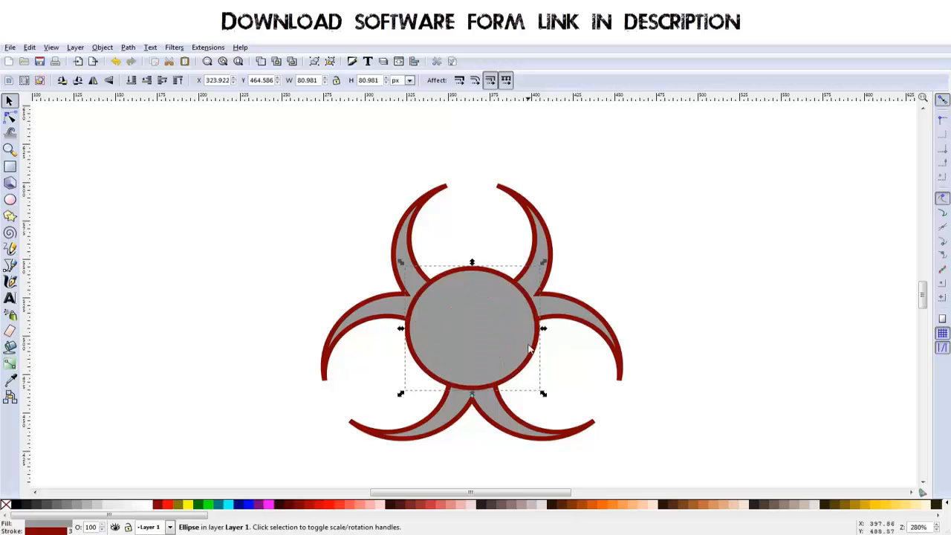
pyautogui.moveTo(543, 263); pyautogui.dragTo(530, 279)
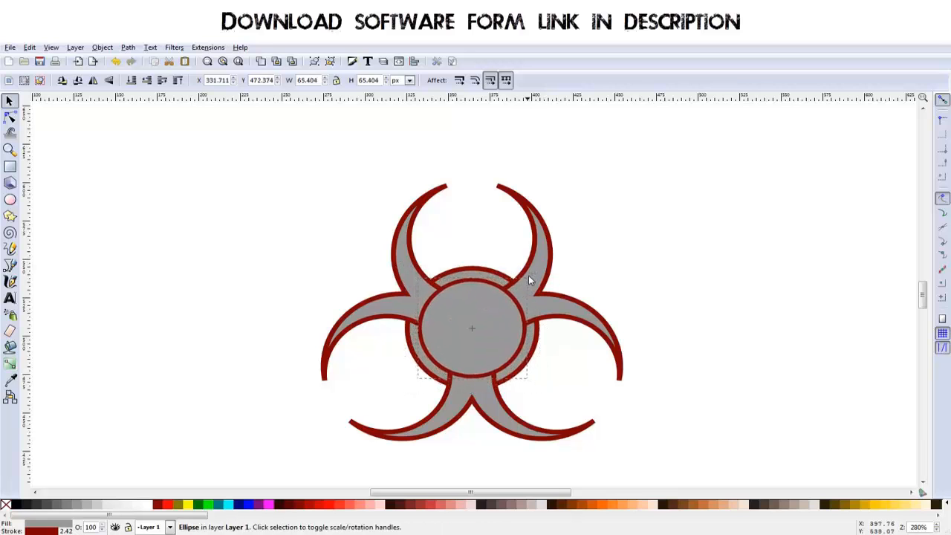
pyautogui.press('pagedown')
pyautogui.press('pagedown')
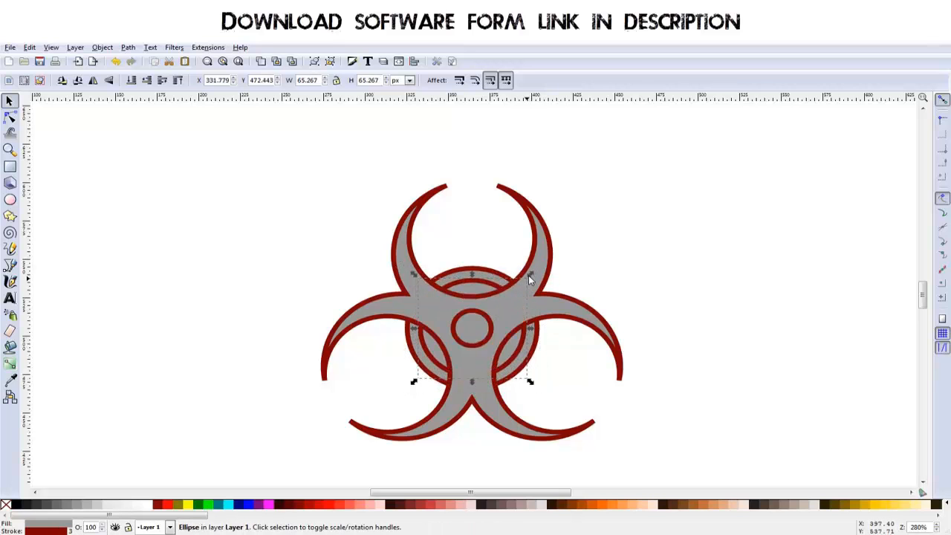
pyautogui.moveTo(530, 279); pyautogui.dragTo(529, 279)
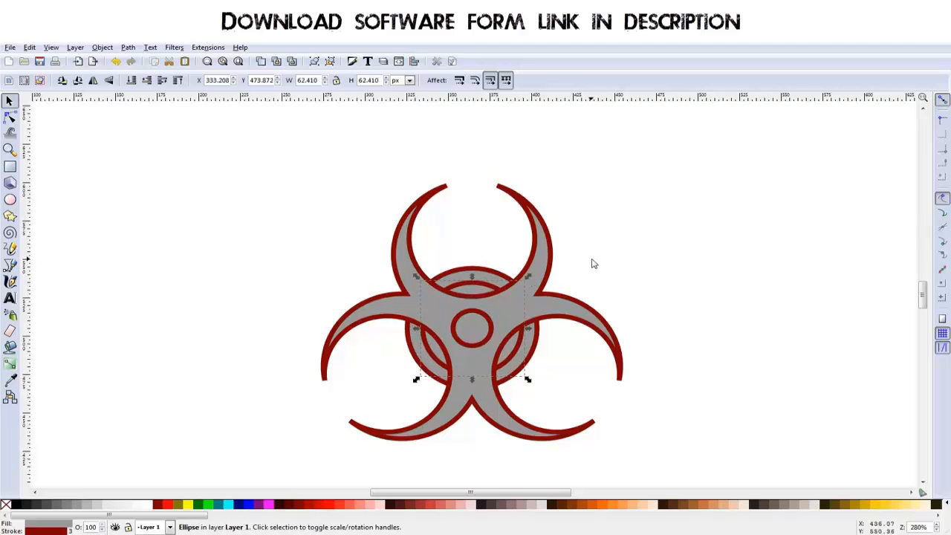
pyautogui.click(590, 264)
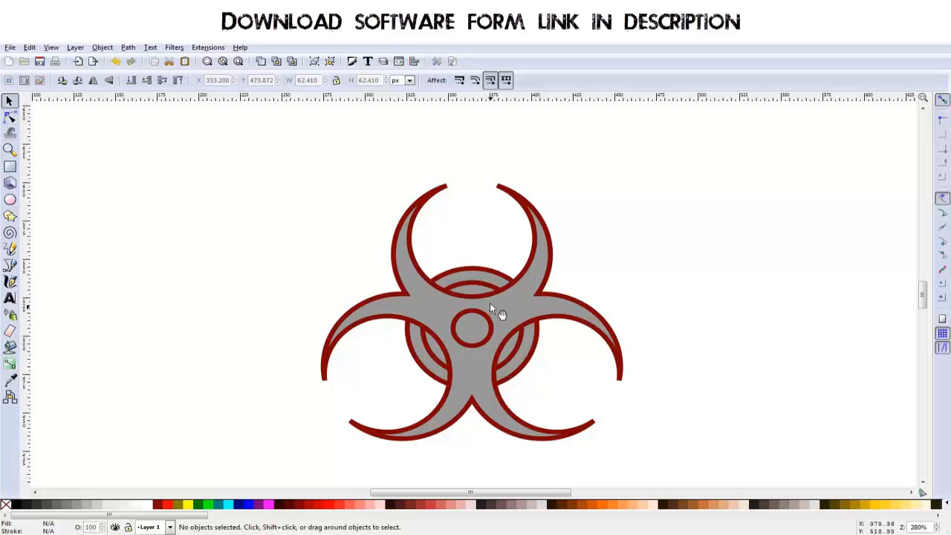
# Step: Combine the two concentric circles behind the three-armed shape into a ring with path Exclusion
pyautogui.click(476, 287)
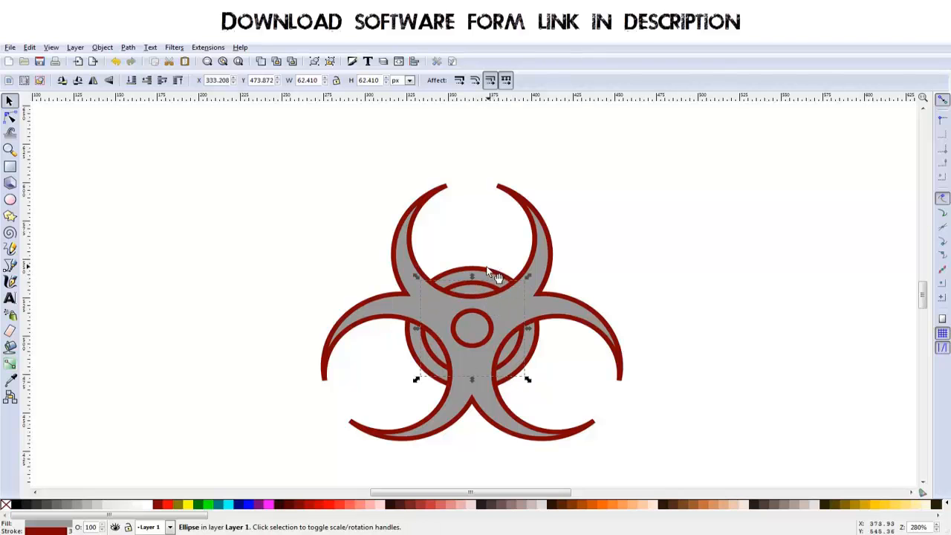
pyautogui.keyDown('shift'); pyautogui.click(488, 273); pyautogui.keyUp('shift')
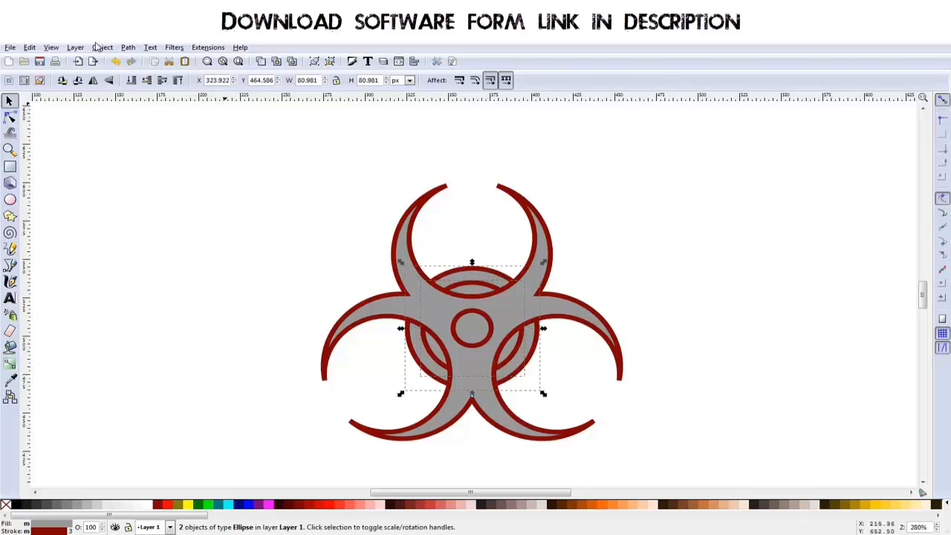
pyautogui.click(128, 47)
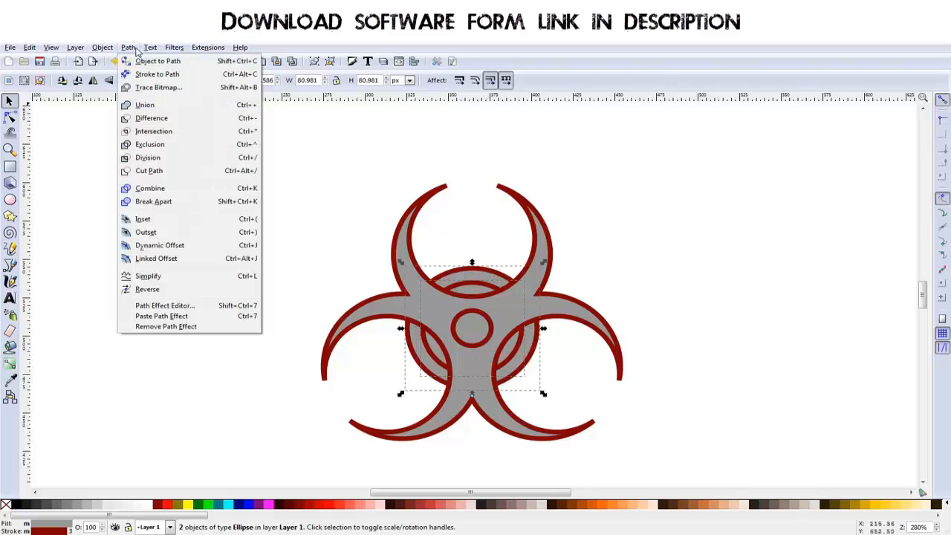
pyautogui.click(160, 149)
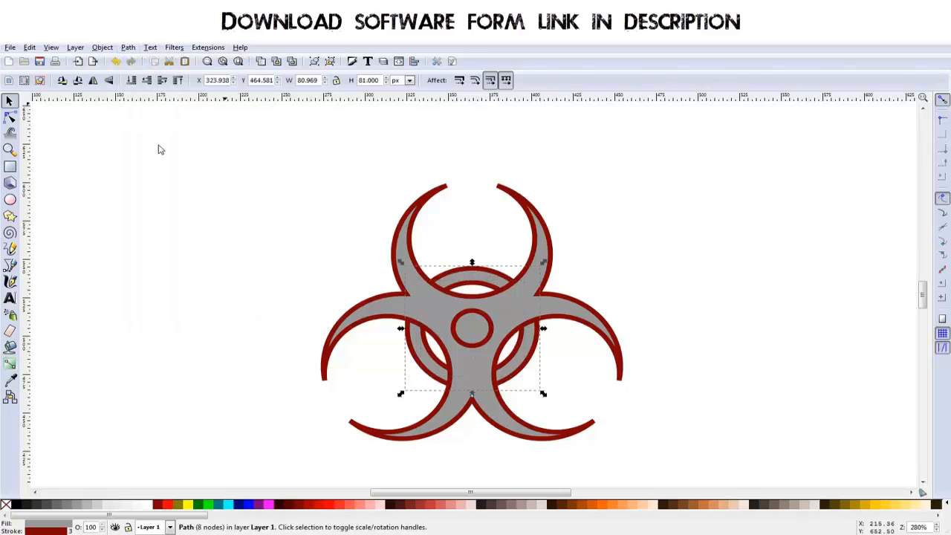
# Step: Cut a round hole in the middle of the three-armed shape by applying Exclusion with the small central circle
pyautogui.click(483, 339)
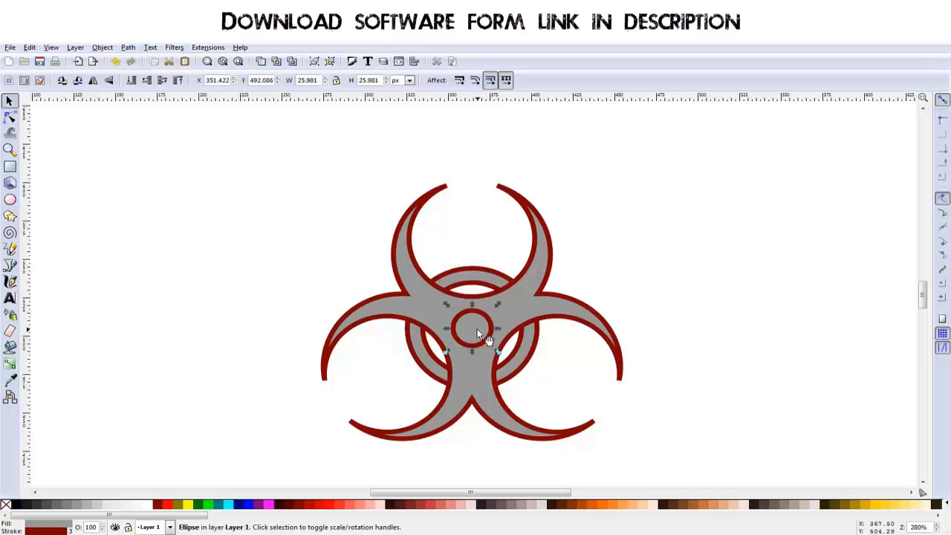
pyautogui.keyDown('shift'); pyautogui.click(525, 310); pyautogui.keyUp('shift')
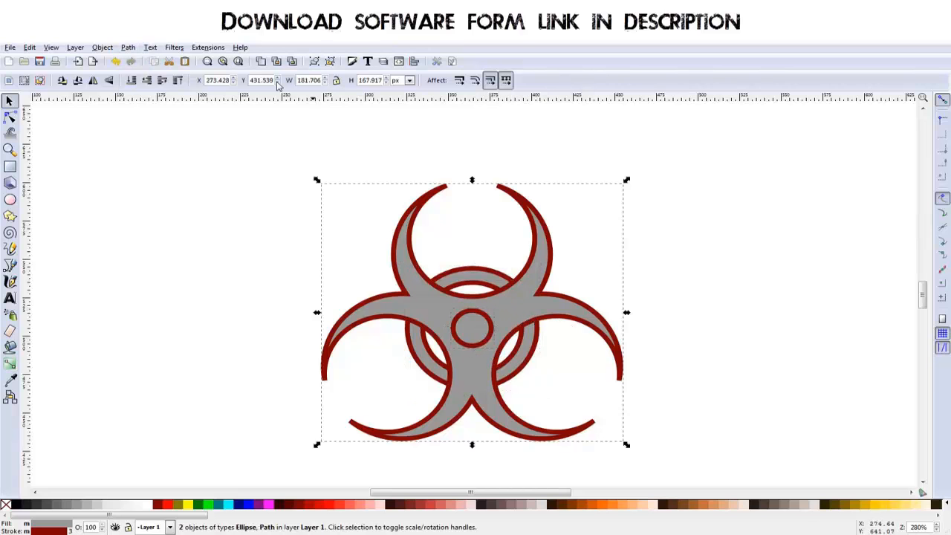
pyautogui.click(104, 47)
pyautogui.moveTo(128, 47)
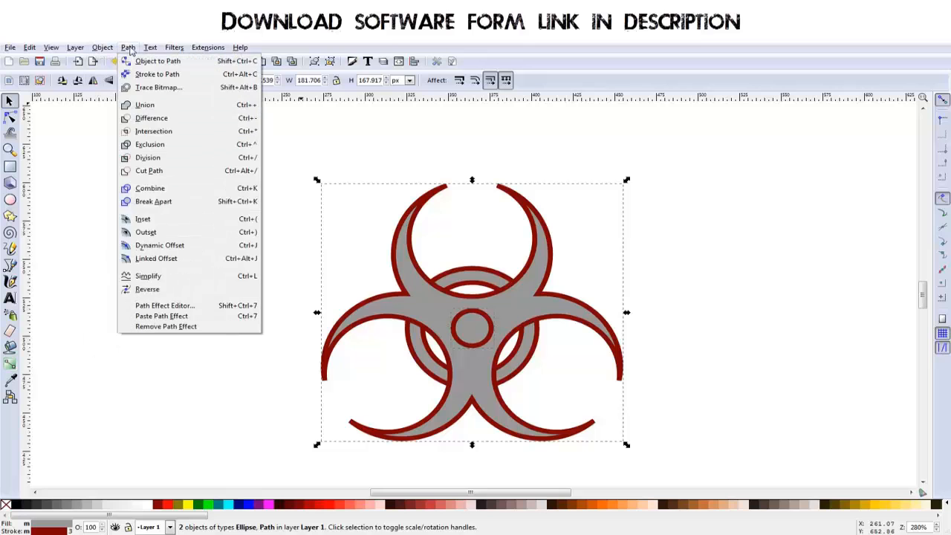
pyautogui.click(151, 144)
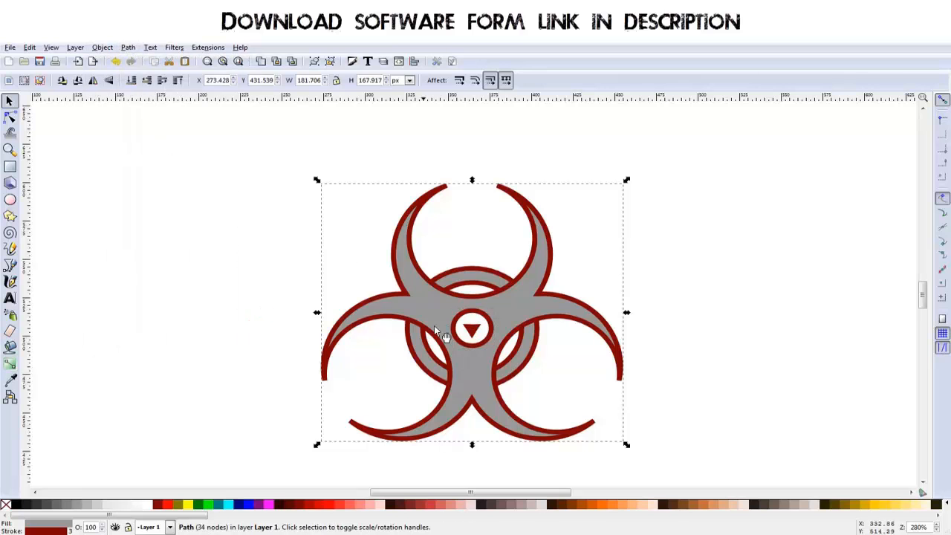
# Step: Delete the six nodes of the leftover triangle inside the central hole
pyautogui.moveTo(506, 313)
pyautogui.mouseDown()
pyautogui.moveTo(503, 302)
pyautogui.moveTo(498, 315)
pyautogui.mouseUp()
pyautogui.hotkey('ctrl', 'z')
pyautogui.keyDown('ctrl'); pyautogui.scroll(4, 479, 334); pyautogui.keyUp('ctrl')
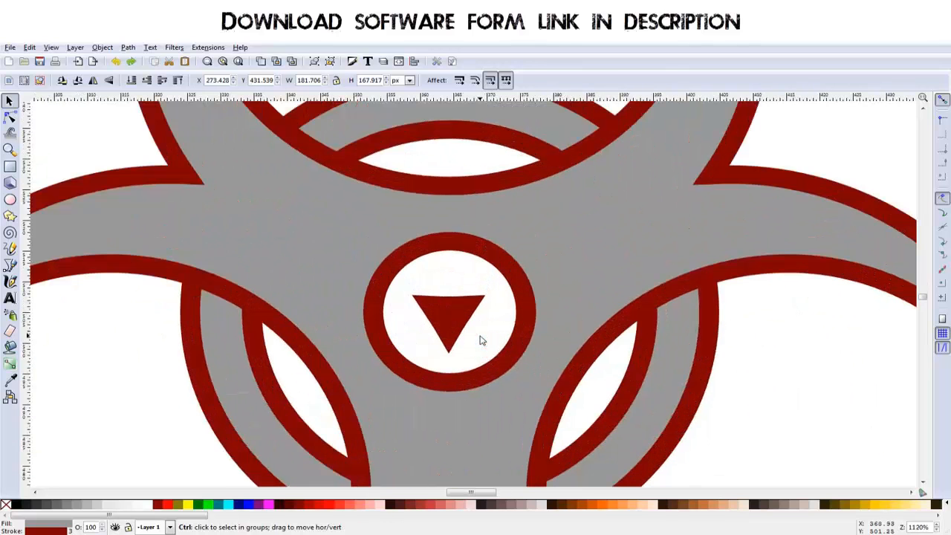
pyautogui.click(10, 117)
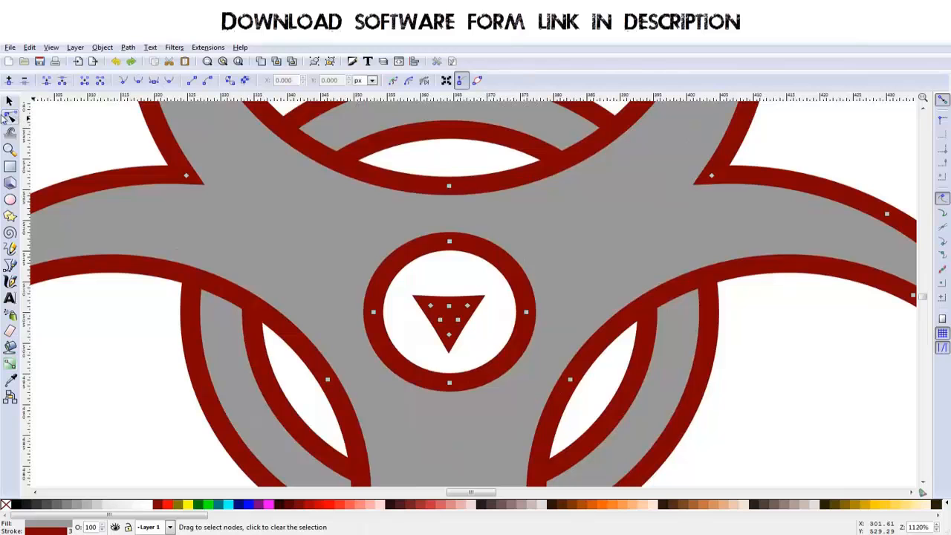
pyautogui.press('Escape')
pyautogui.click(448, 306)
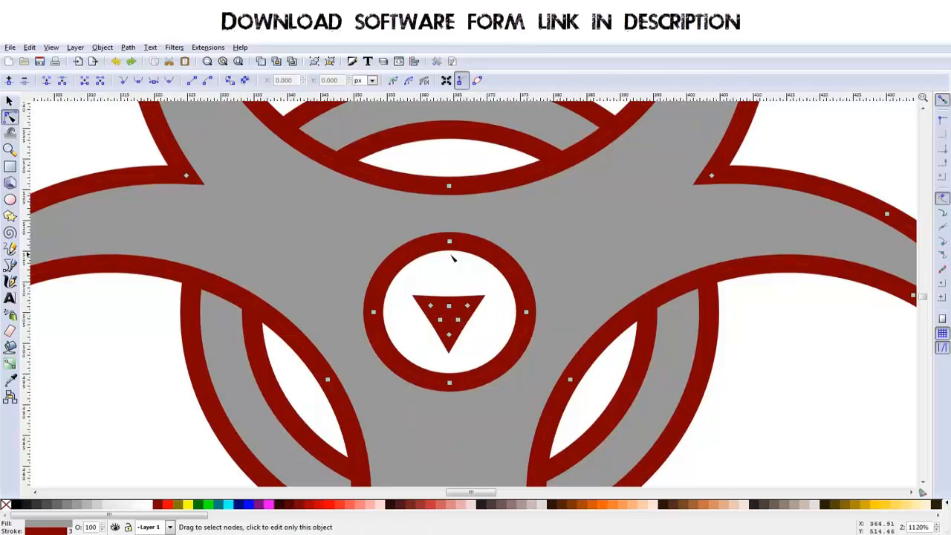
pyautogui.moveTo(407, 289); pyautogui.dragTo(499, 357)
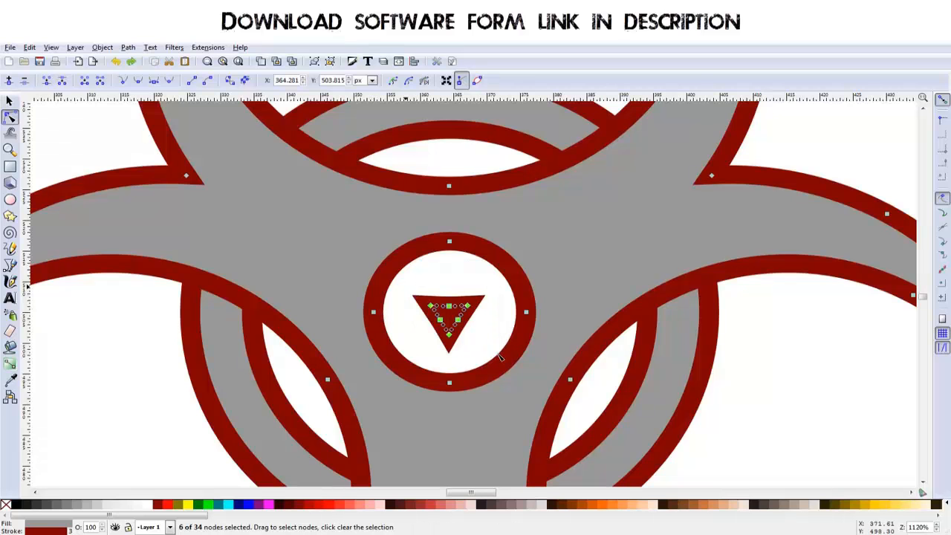
pyautogui.press('Delete')
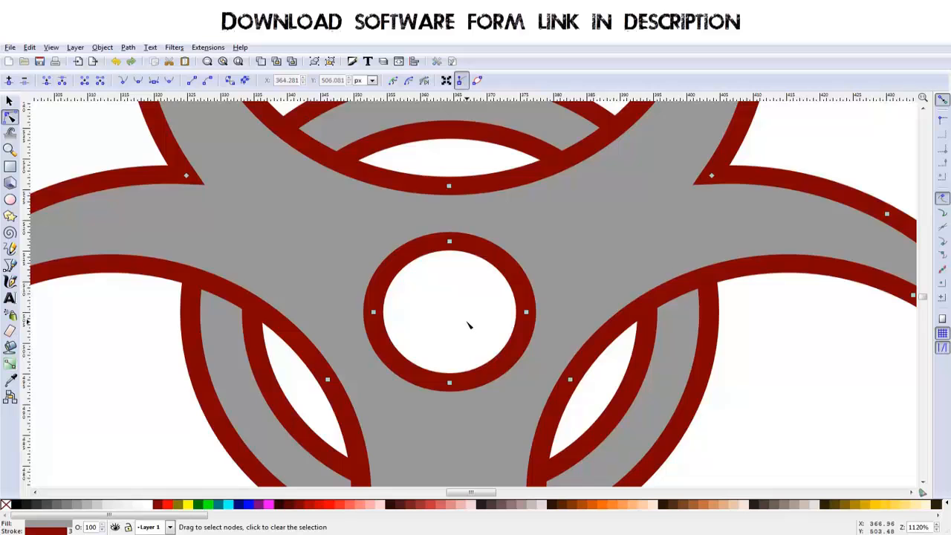
pyautogui.scroll(-4, 469, 325)
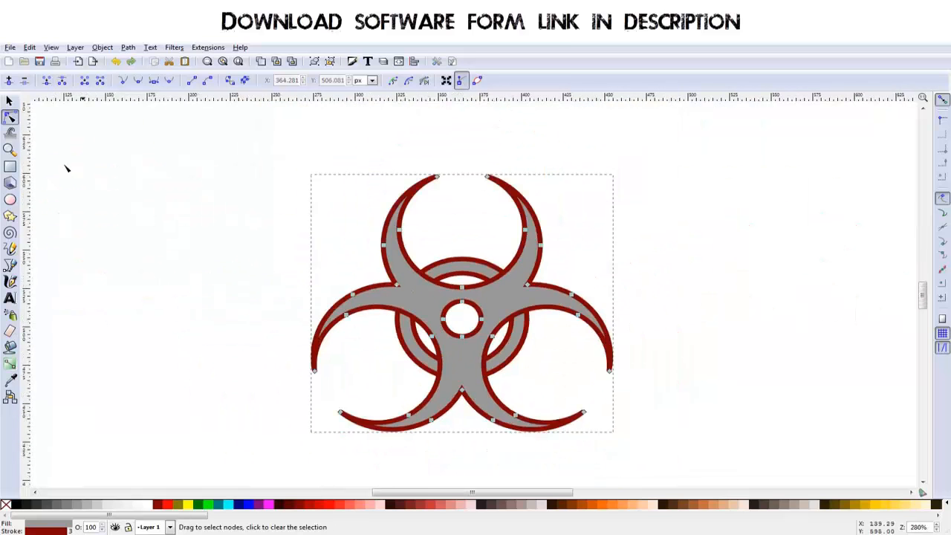
pyautogui.click(10, 100)
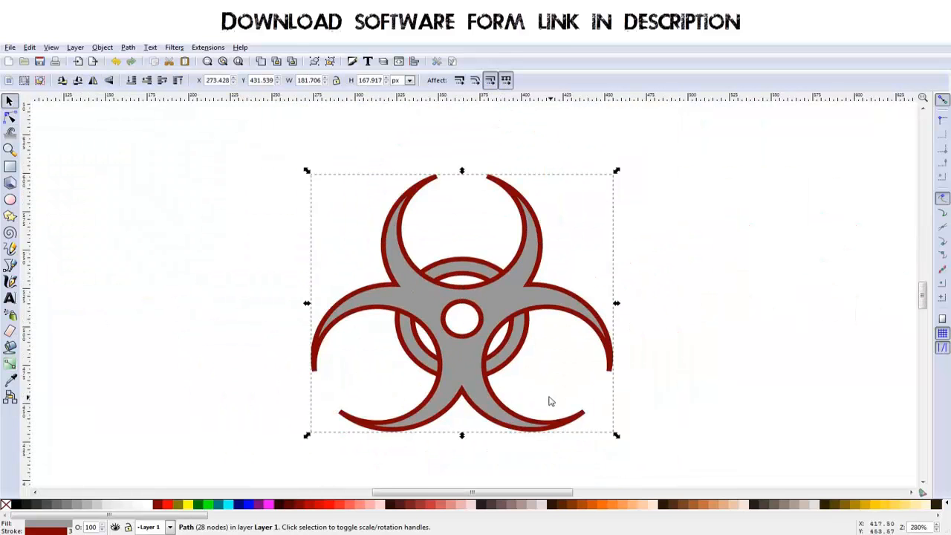
pyautogui.scroll(1, 522, 377)
pyautogui.moveTo(466, 363); pyautogui.dragTo(475, 381)
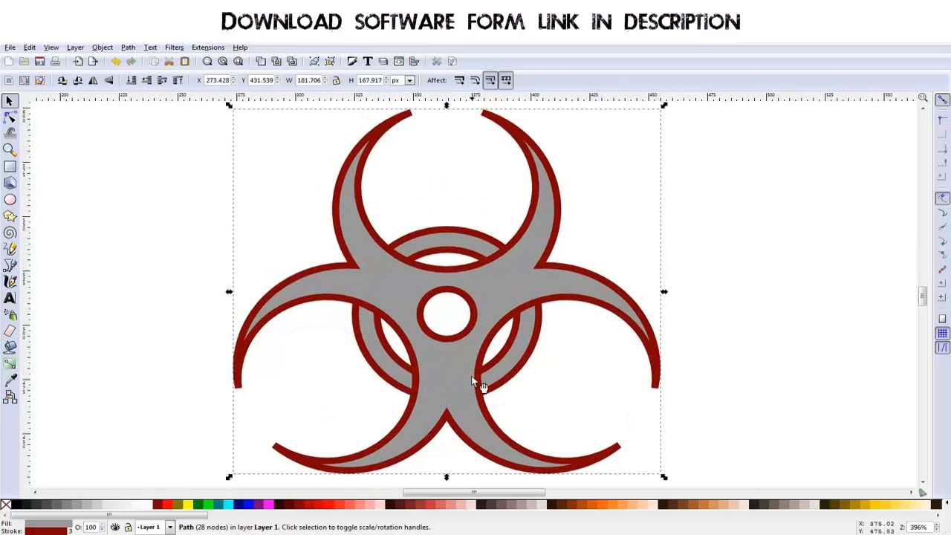
pyautogui.click(381, 337)
pyautogui.keyDown('shift'); pyautogui.click(374, 343); pyautogui.keyUp('shift')
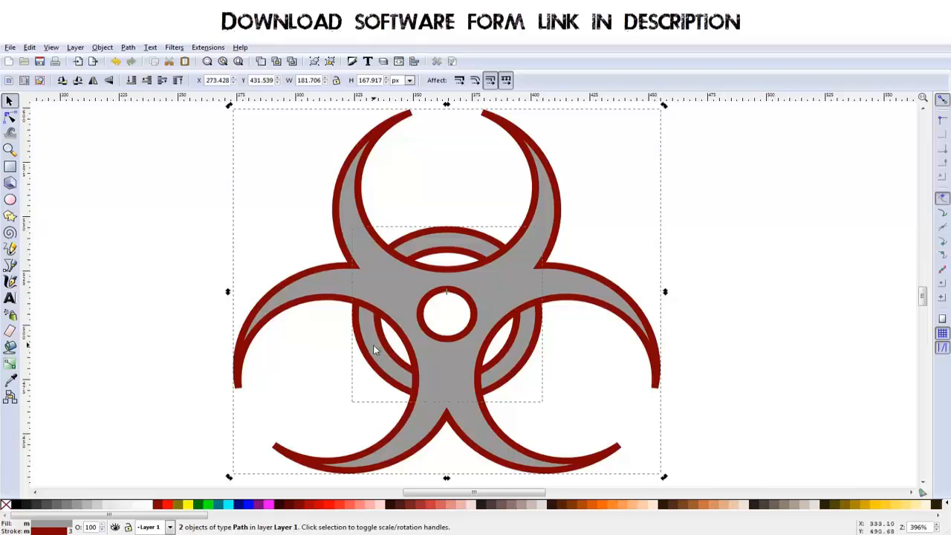
pyautogui.click(128, 48)
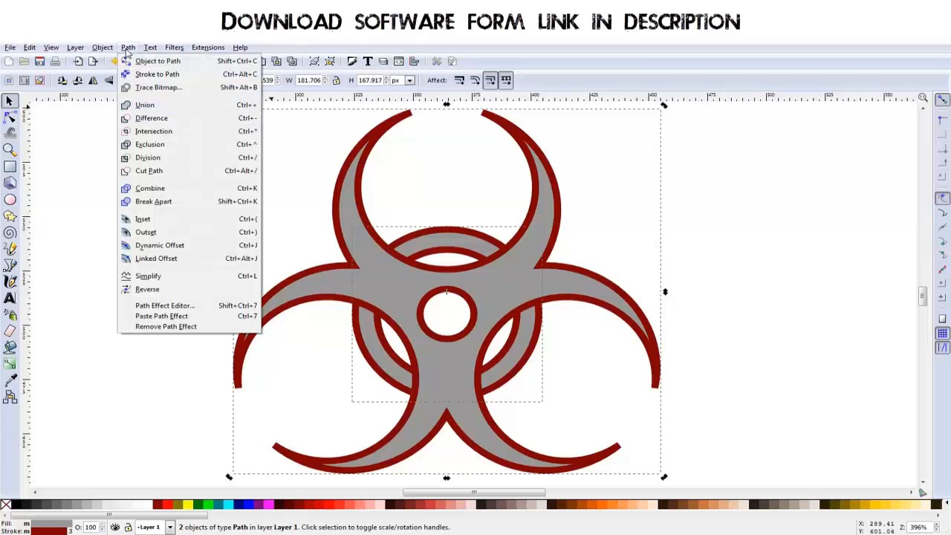
pyautogui.click(426, 173)
pyautogui.click(444, 200)
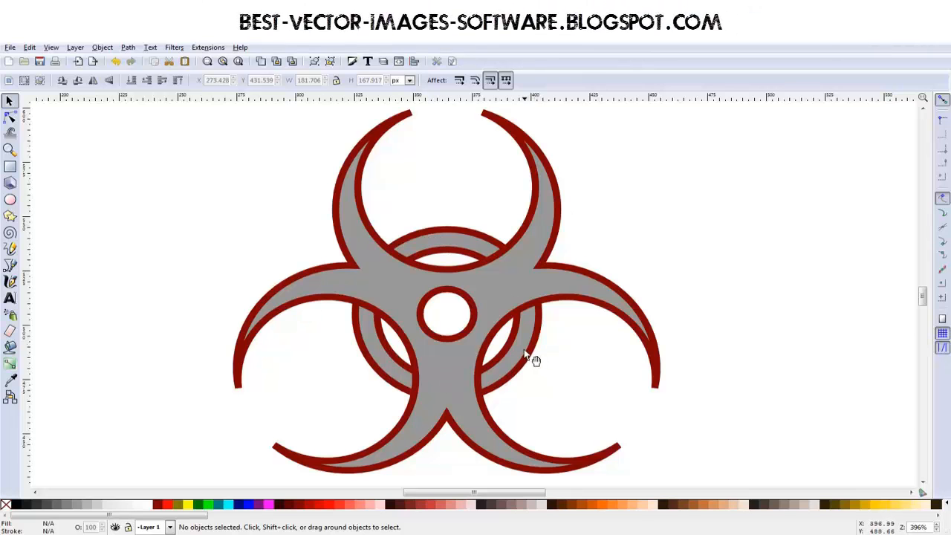
# Step: Duplicate the grey three-armed shape in place and fill the copy with green
pyautogui.click(403, 274)
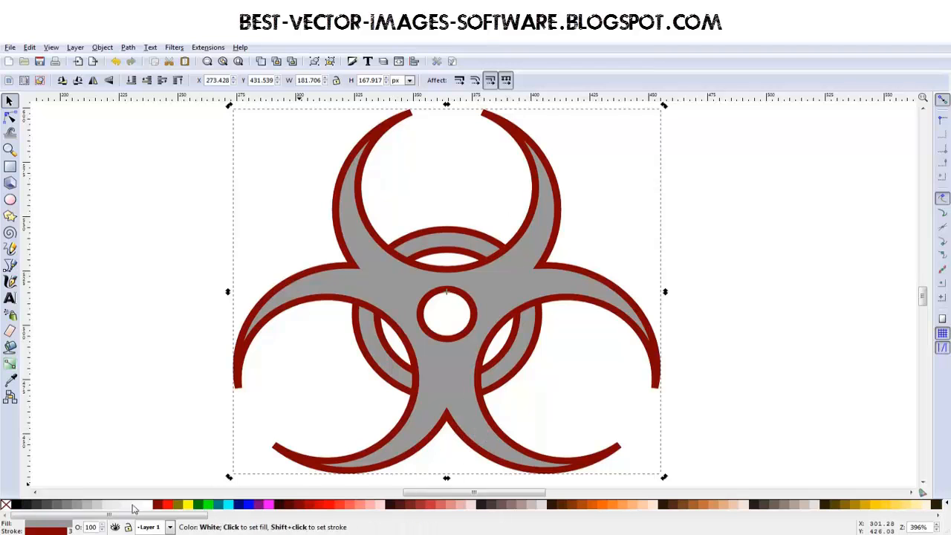
pyautogui.click(18, 506)
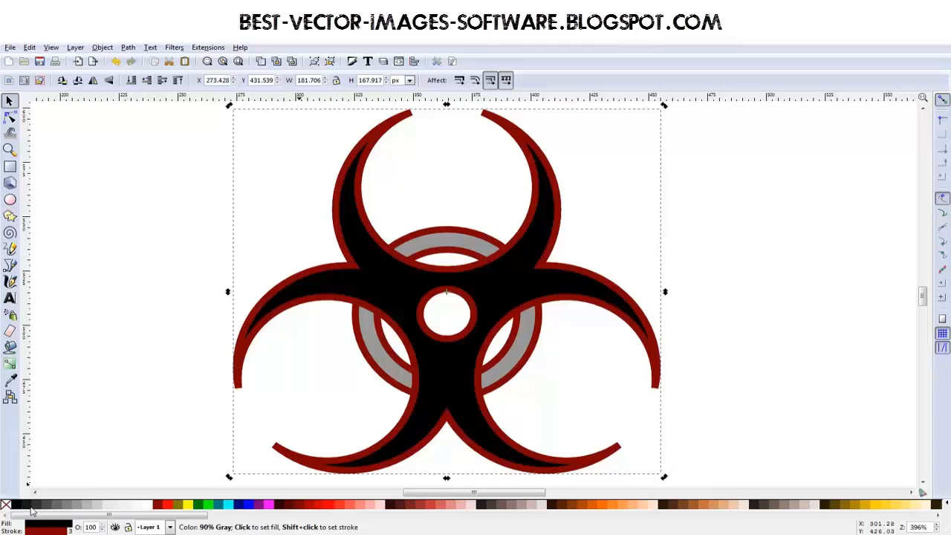
pyautogui.click(52, 506)
pyautogui.click(199, 506)
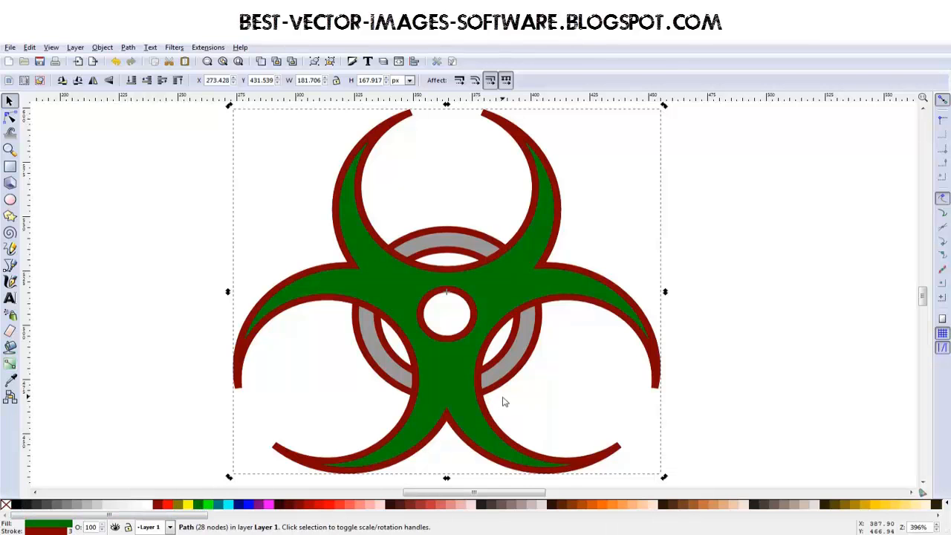
# Step: Lower the green copy behind the grey three-armed shape
pyautogui.hotkey('ctrl', 'z')
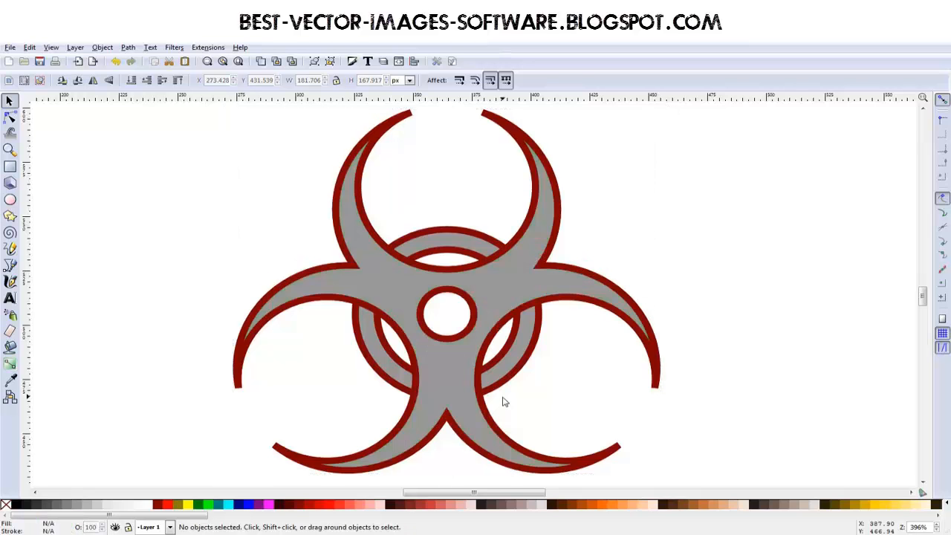
pyautogui.hotkey('ctrl', 'shift', 'z')
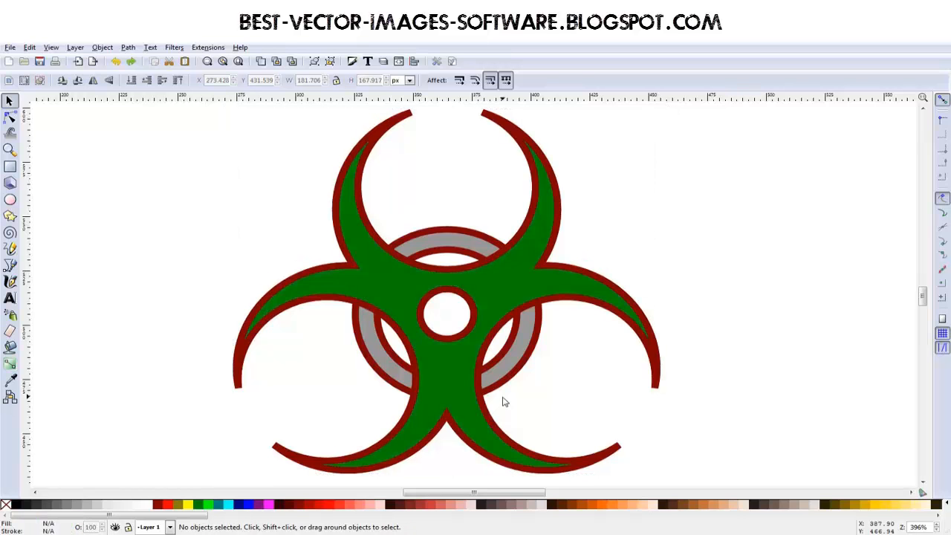
pyautogui.press('pagedown')
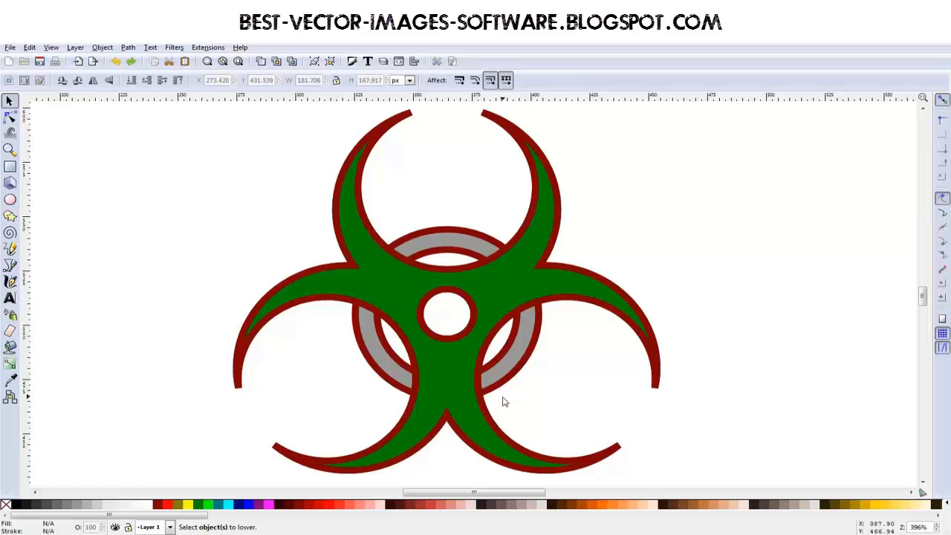
pyautogui.click(551, 301)
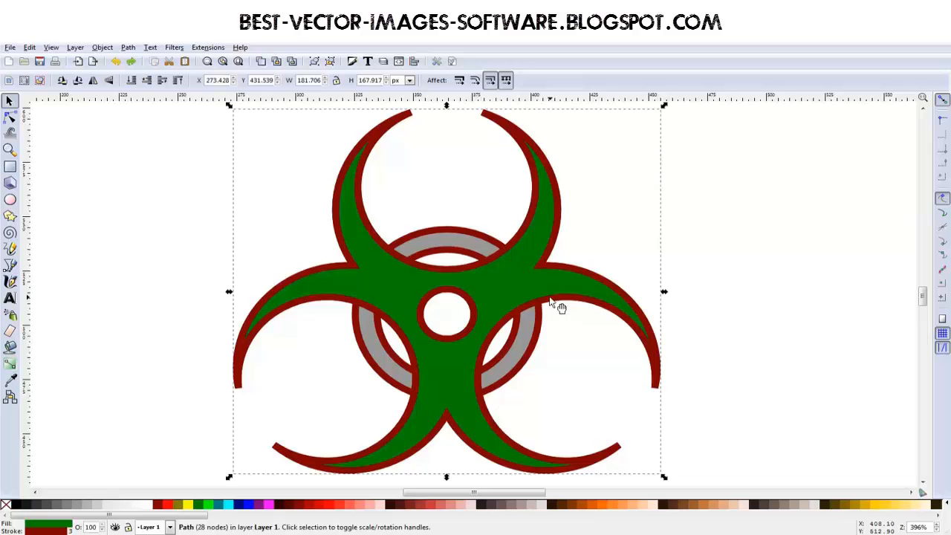
pyautogui.hotkey('ctrl', 'z')
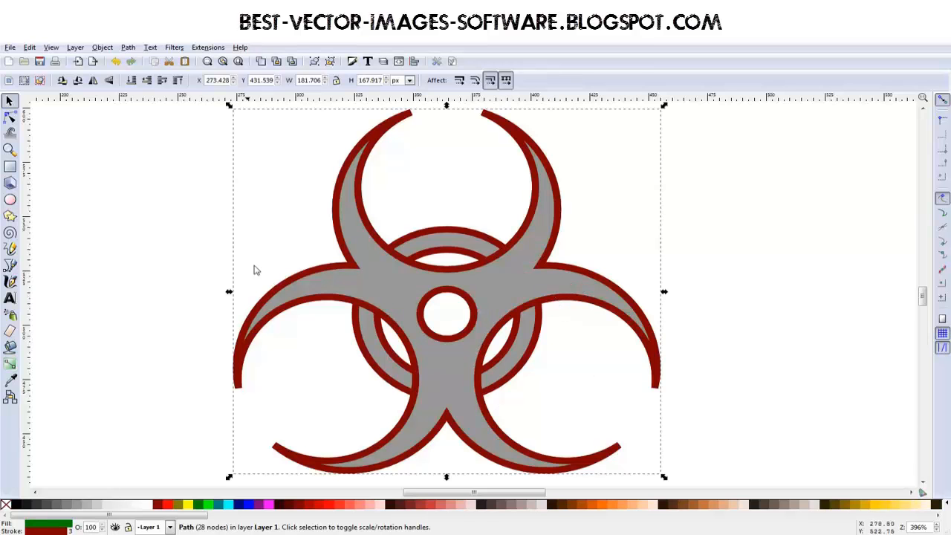
# Step: Enlarge the copy behind the three-armed shape by applying path Outset twice
pyautogui.click(128, 47)
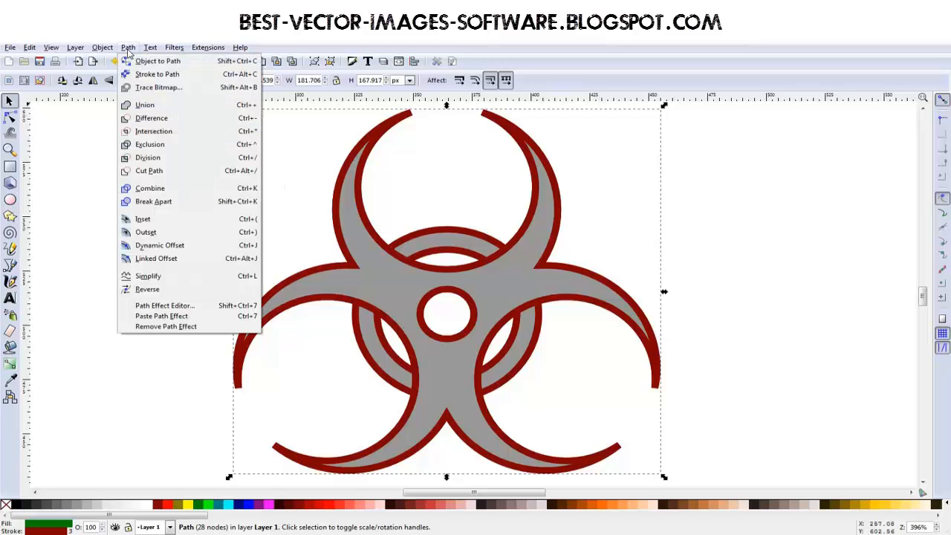
pyautogui.click(146, 234)
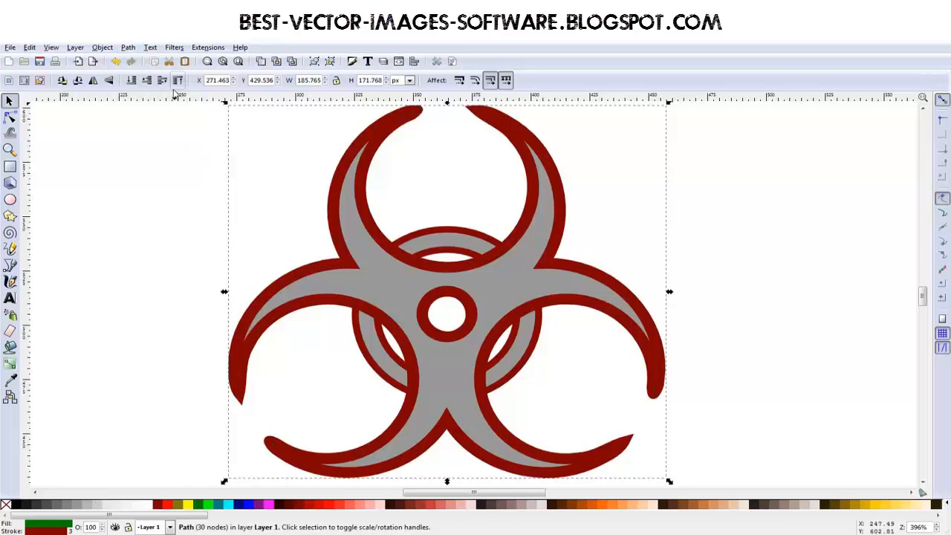
pyautogui.click(103, 48)
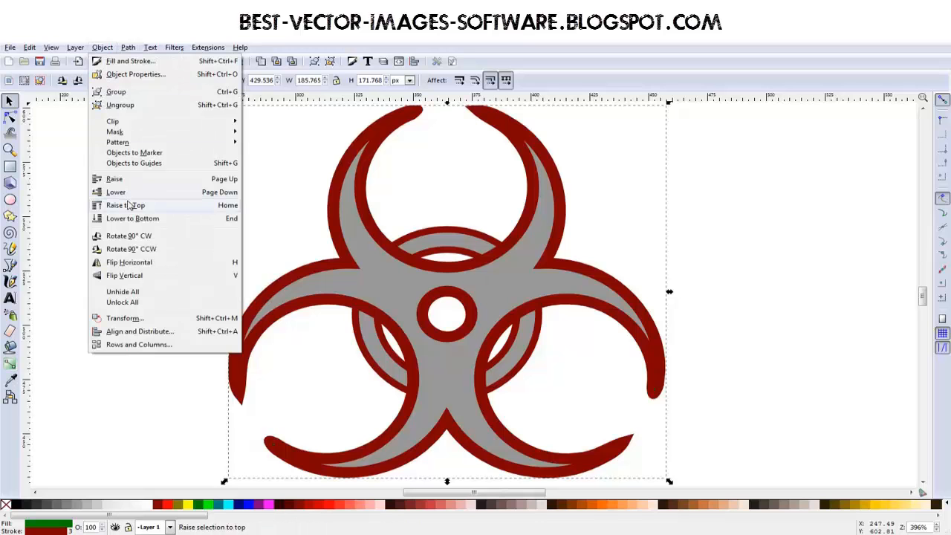
pyautogui.moveTo(128, 48)
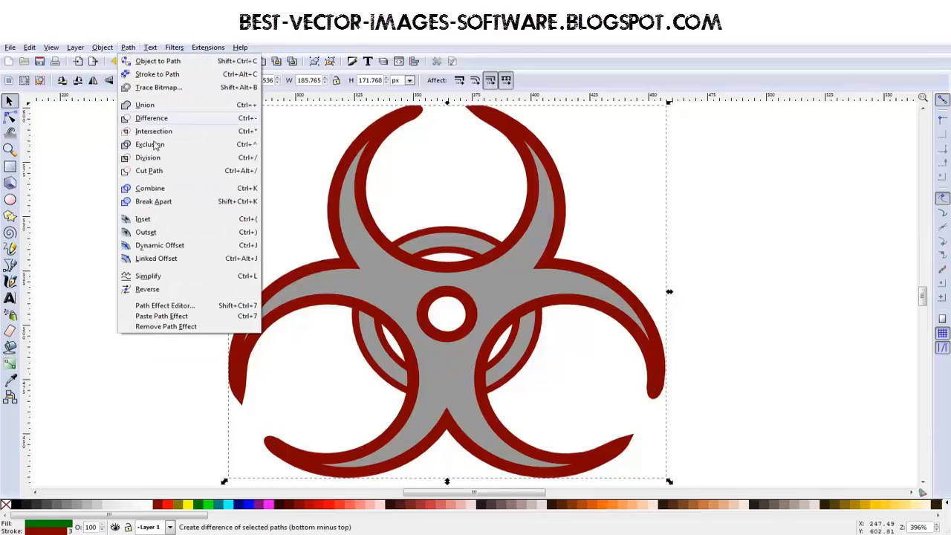
pyautogui.click(148, 235)
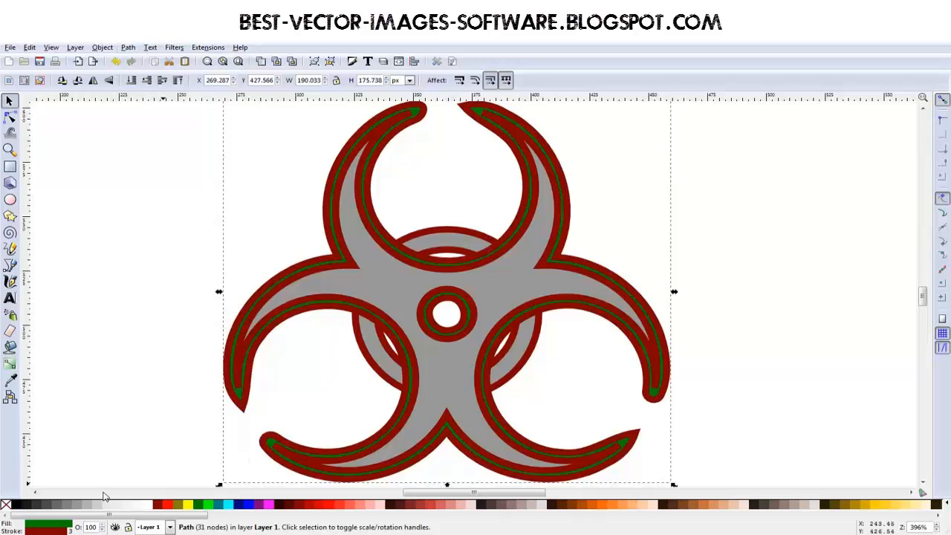
# Step: Give the enlarged copy a black fill with no stroke and apply path Outset once more
pyautogui.click(6, 506)
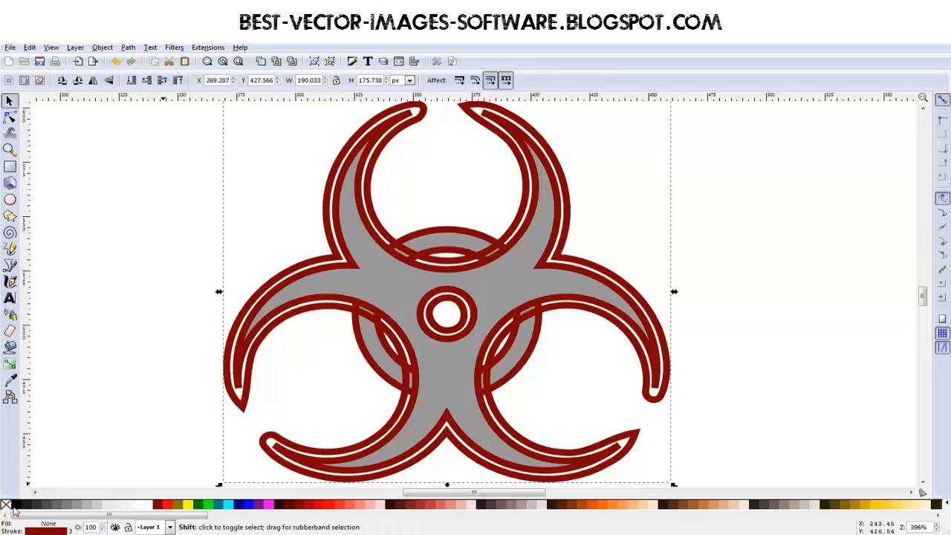
pyautogui.keyDown('shift'); pyautogui.click(13, 507); pyautogui.keyUp('shift')
pyautogui.hotkey('ctrl', 'alt', 'c')
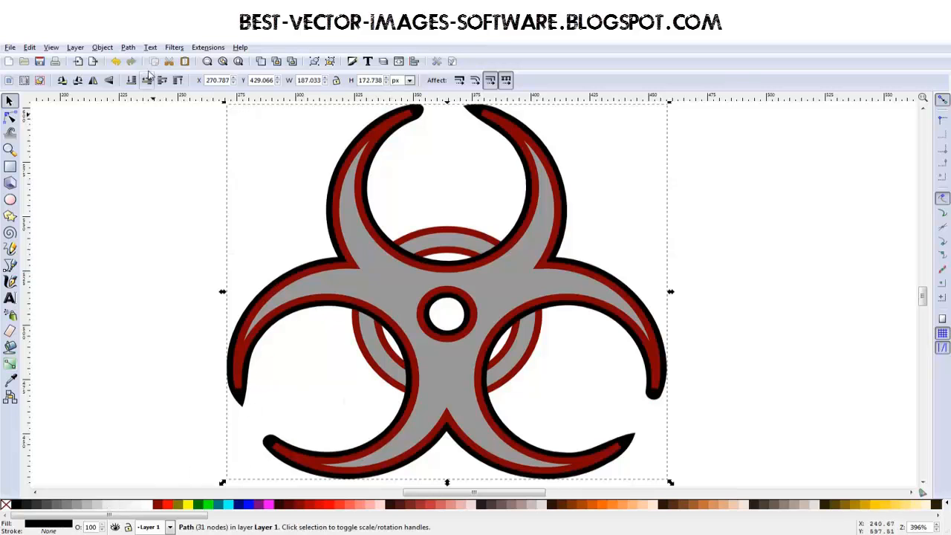
pyautogui.click(127, 47)
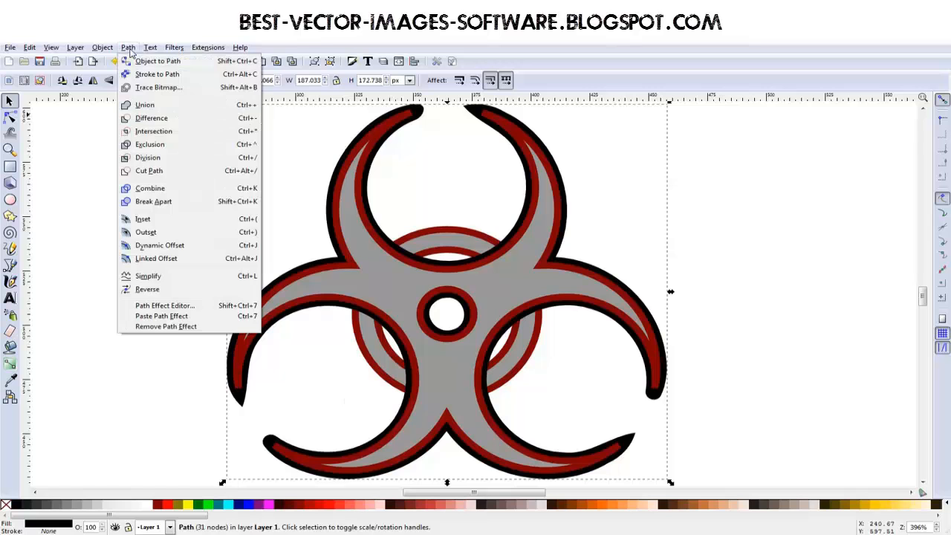
pyautogui.click(159, 234)
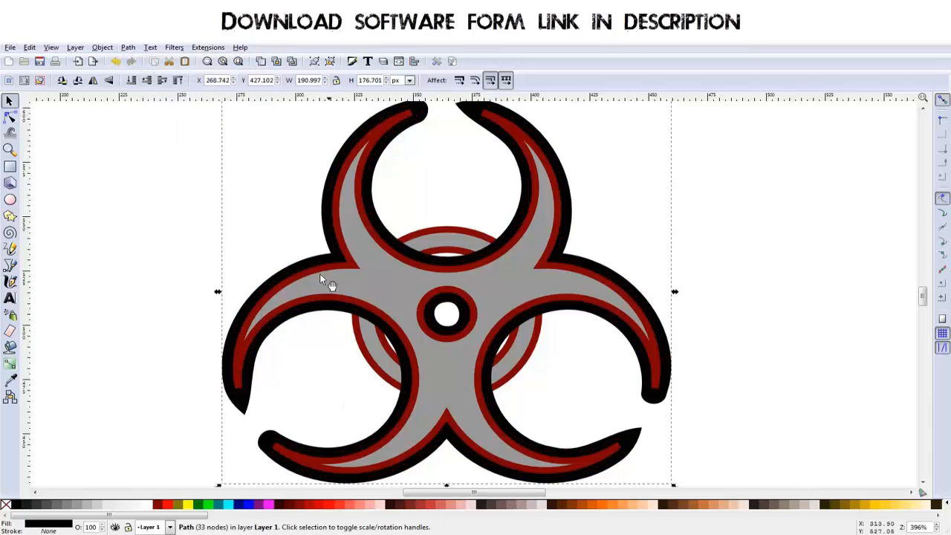
# Step: Cut the black enlarged copy out of the ring with path Difference, leaving gaps around the three-armed shape
pyautogui.click(167, 362)
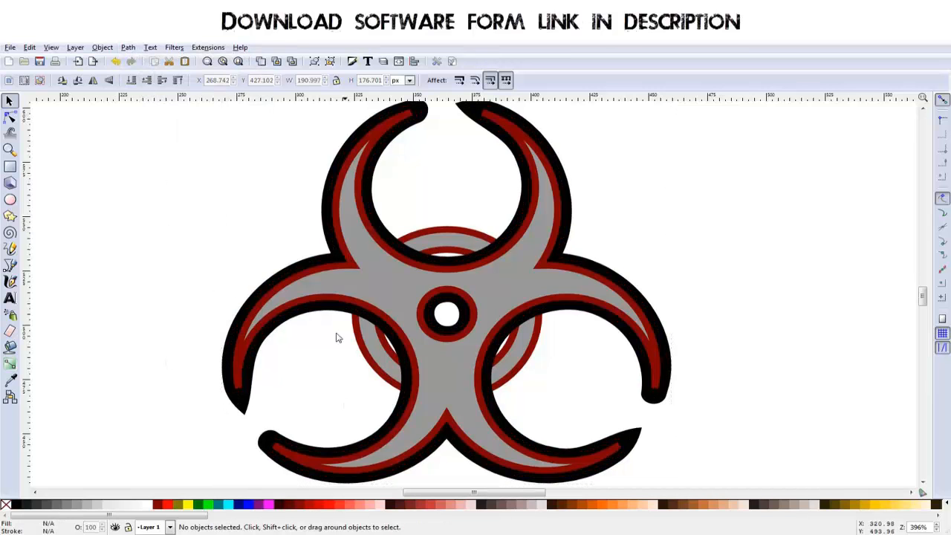
pyautogui.click(241, 408)
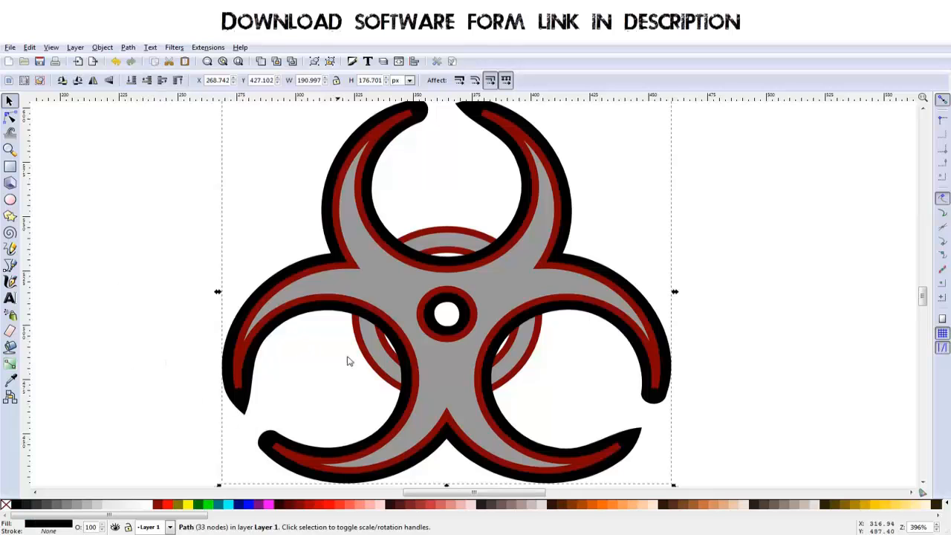
pyautogui.press('shift')
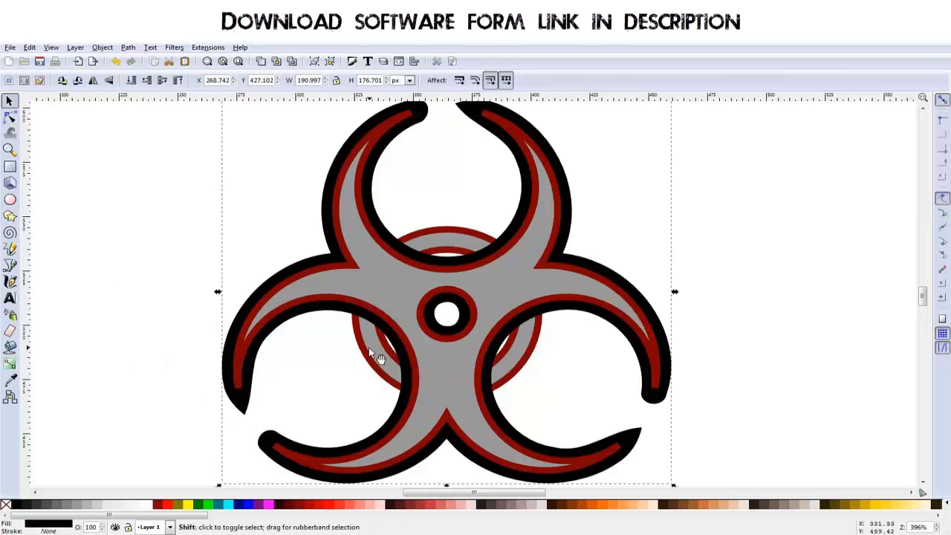
pyautogui.keyDown('shift'); pyautogui.click(368, 348); pyautogui.keyUp('shift')
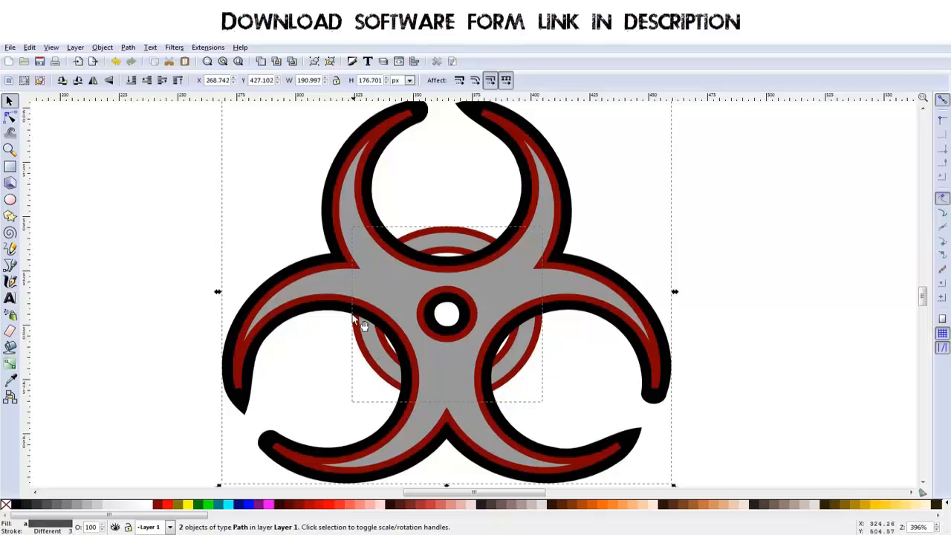
pyautogui.click(129, 49)
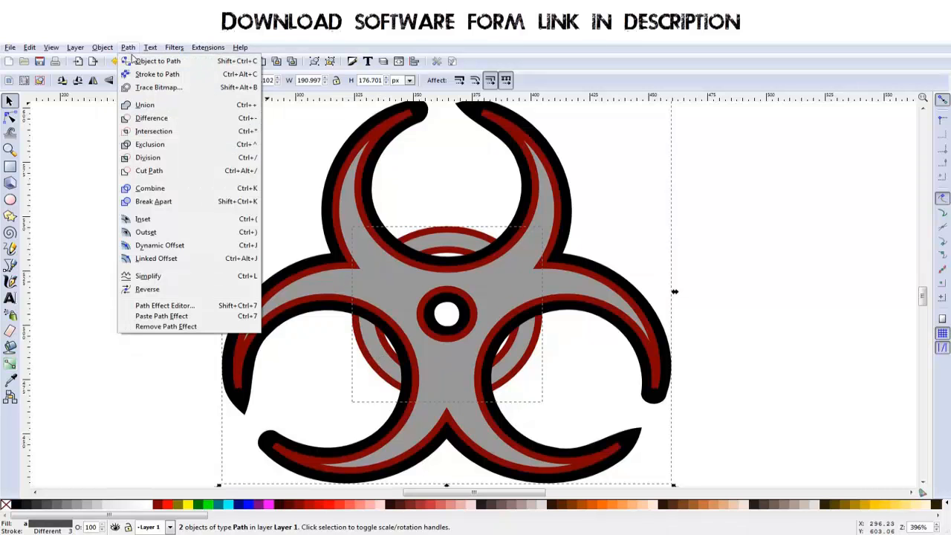
pyautogui.click(152, 119)
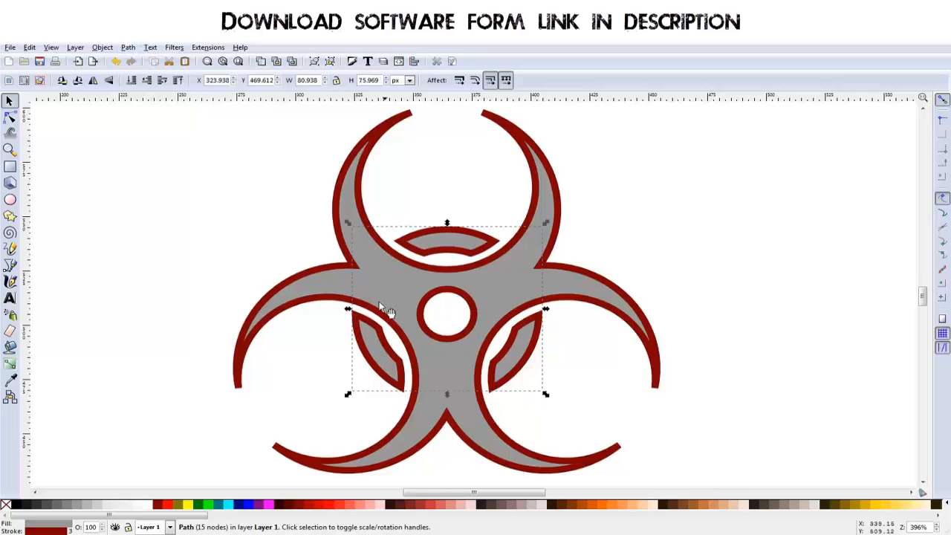
# Step: Merge the three ring segments with the three-armed shape into one path using Union
pyautogui.click(628, 206)
pyautogui.click(500, 365)
pyautogui.keyDown('shift'); pyautogui.click(466, 418); pyautogui.keyUp('shift')
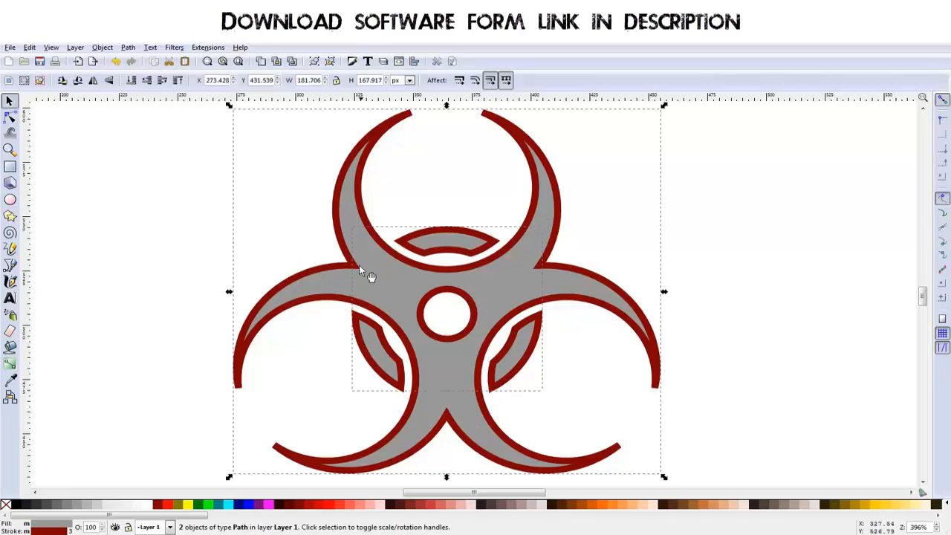
pyautogui.click(108, 49)
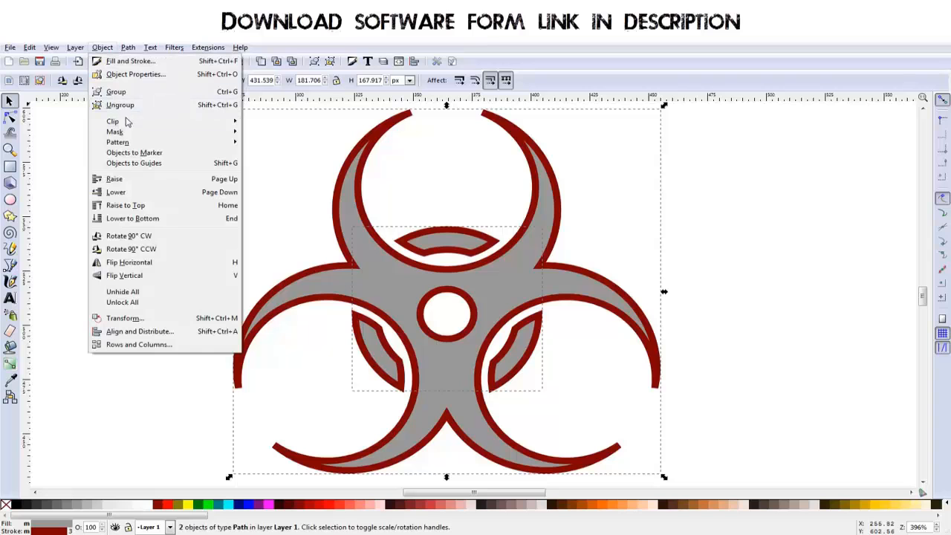
pyautogui.moveTo(126, 52)
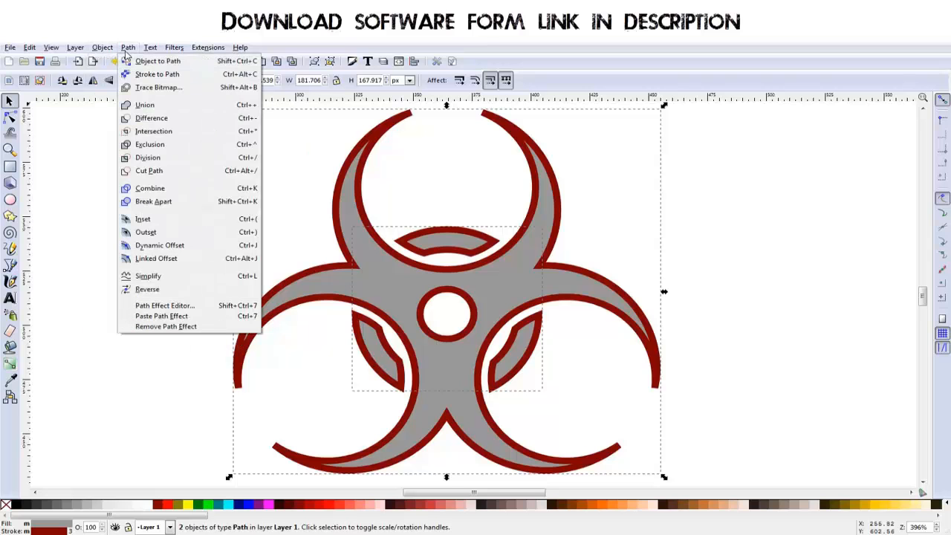
pyautogui.click(146, 106)
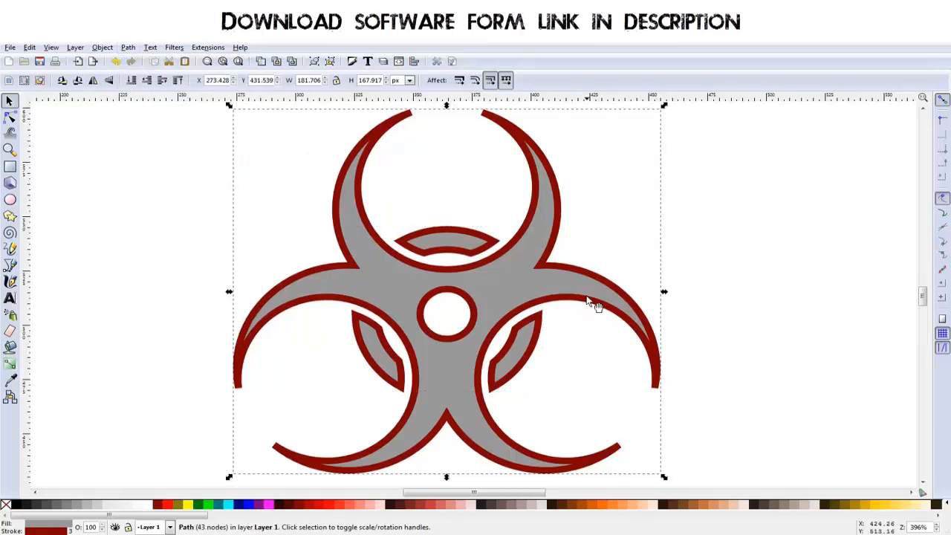
# Step: Give the merged biohazard symbol a dark red fill and a black stroke
pyautogui.scroll(-1, 583, 291)
pyautogui.moveTo(709, 339); pyautogui.dragTo(651, 328)
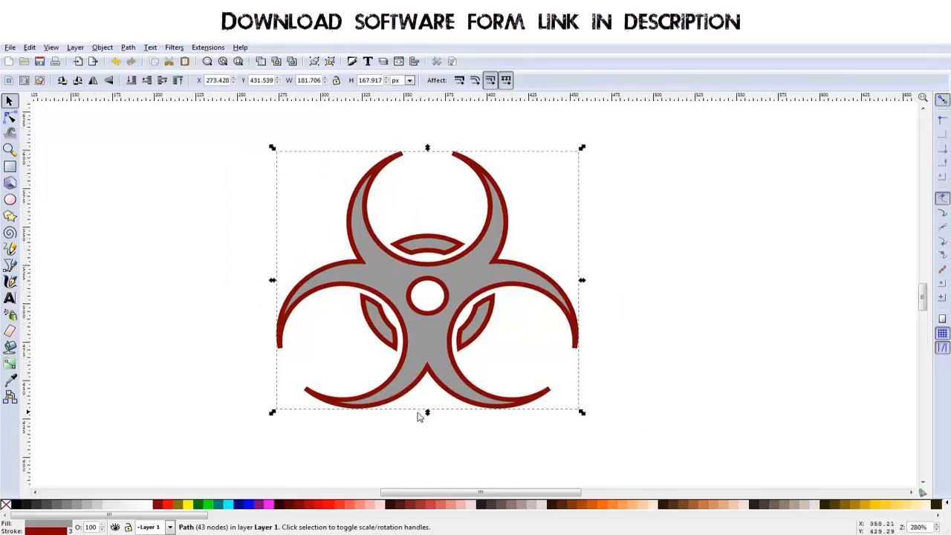
pyautogui.click(165, 508)
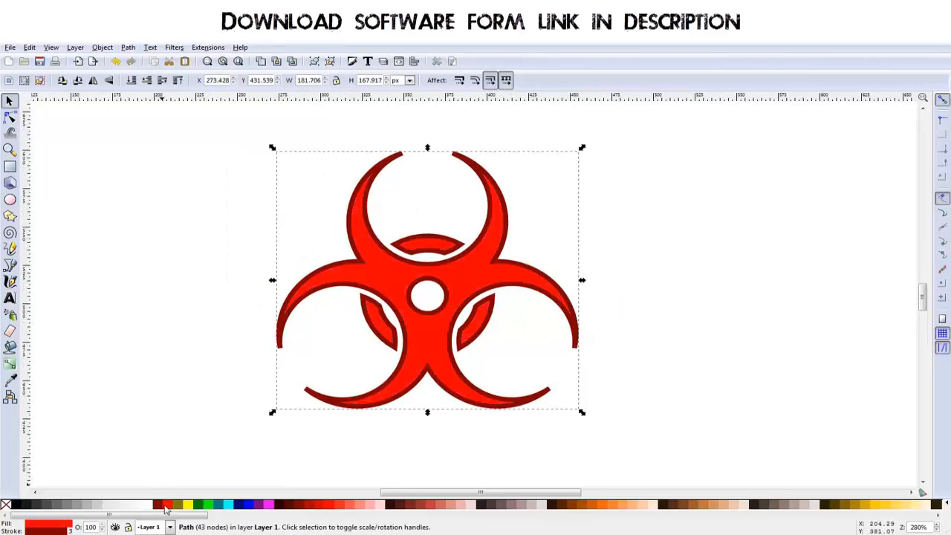
pyautogui.click(159, 508)
pyautogui.keyDown('shift'); pyautogui.click(29, 506); pyautogui.keyUp('shift')
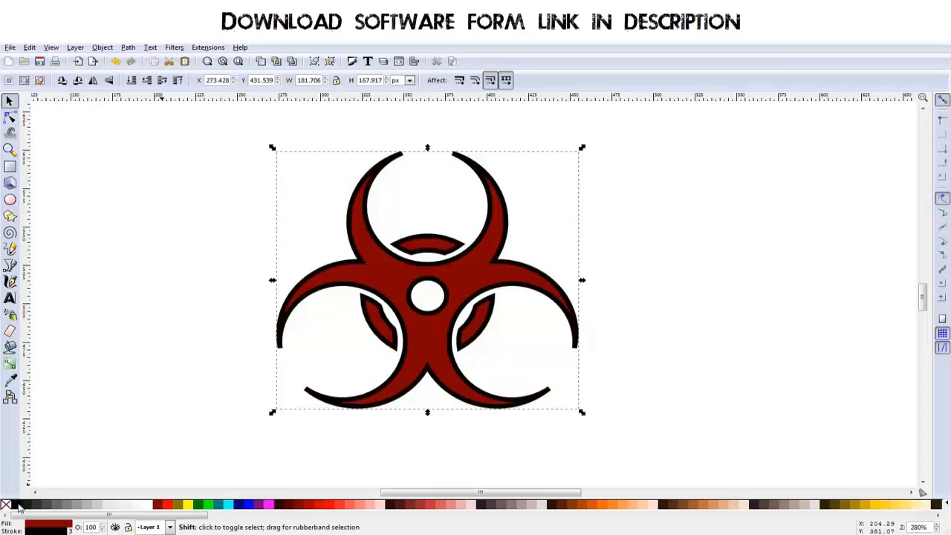
pyautogui.moveTo(581, 393); pyautogui.dragTo(533, 405)
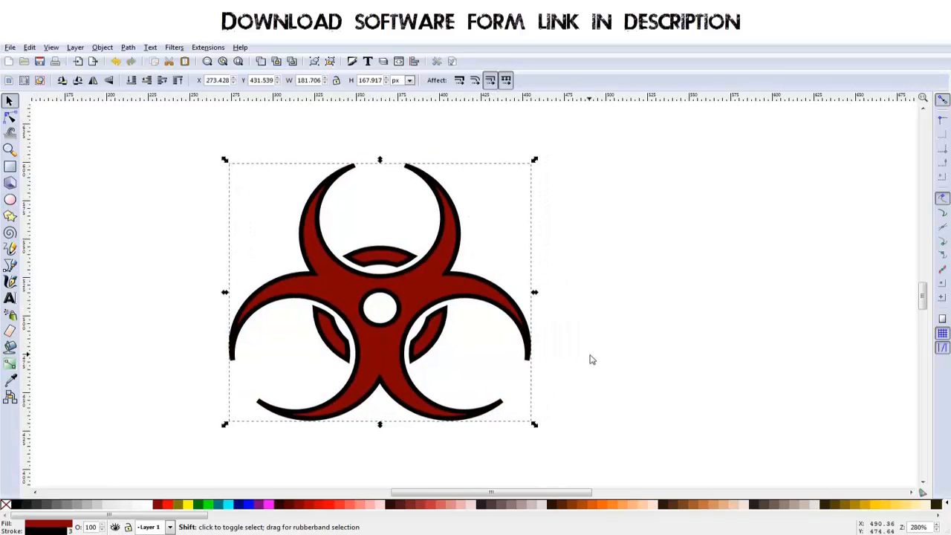
pyautogui.scroll(1, 440, 297)
pyautogui.scroll(-1, 437, 300)
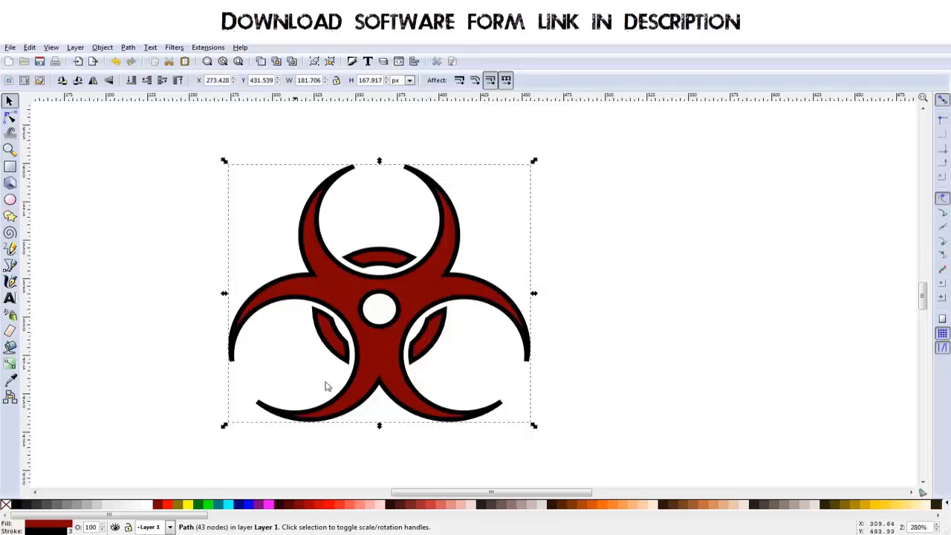
pyautogui.moveTo(604, 325); pyautogui.dragTo(593, 327)
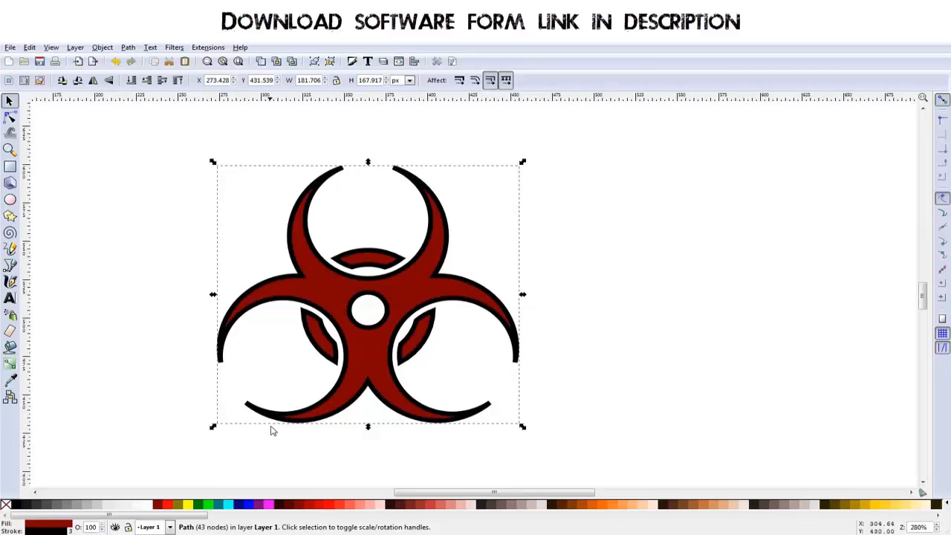
pyautogui.moveTo(561, 360); pyautogui.dragTo(507, 361)
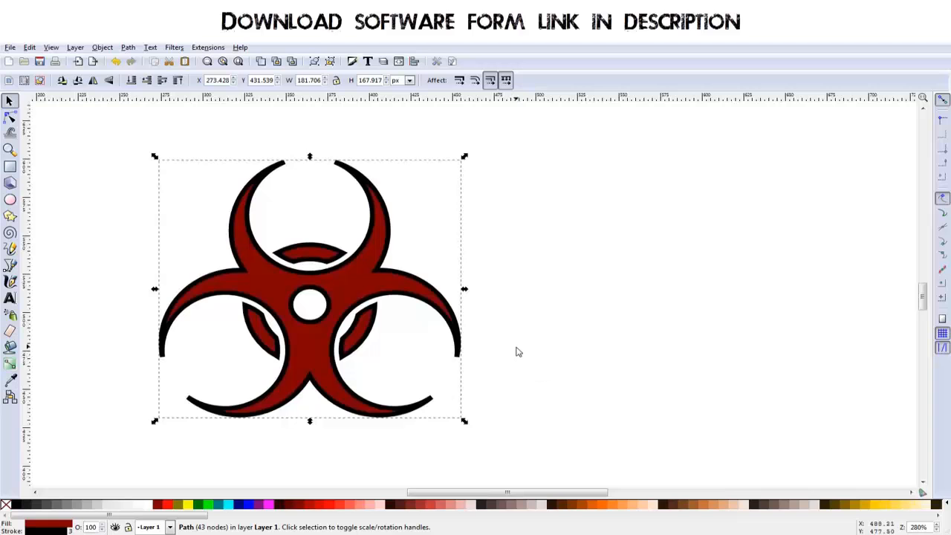